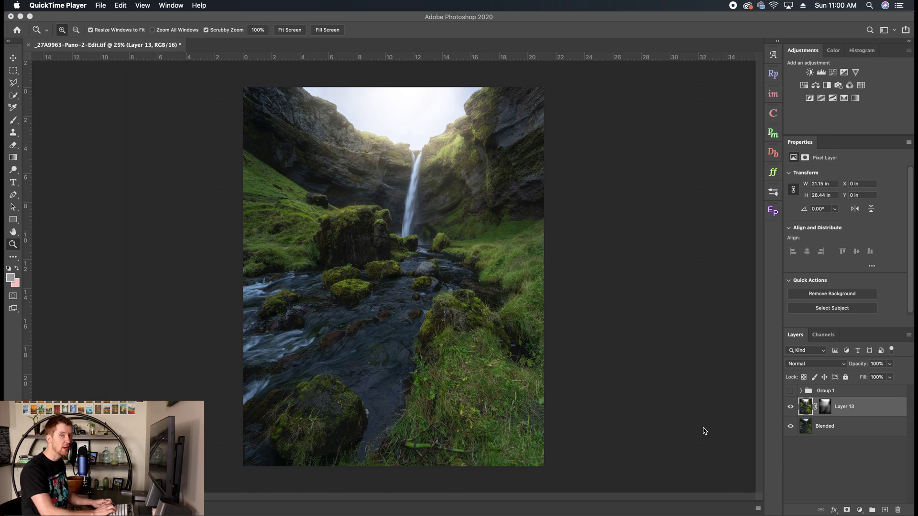
Create Layer 18 above Layer 13 and change its blend mode from Soft Light to Overlay.
{"action": "left_click", "coordinate": [871, 416]}
{"action": "key", "text": "super+alt+shift+n"}
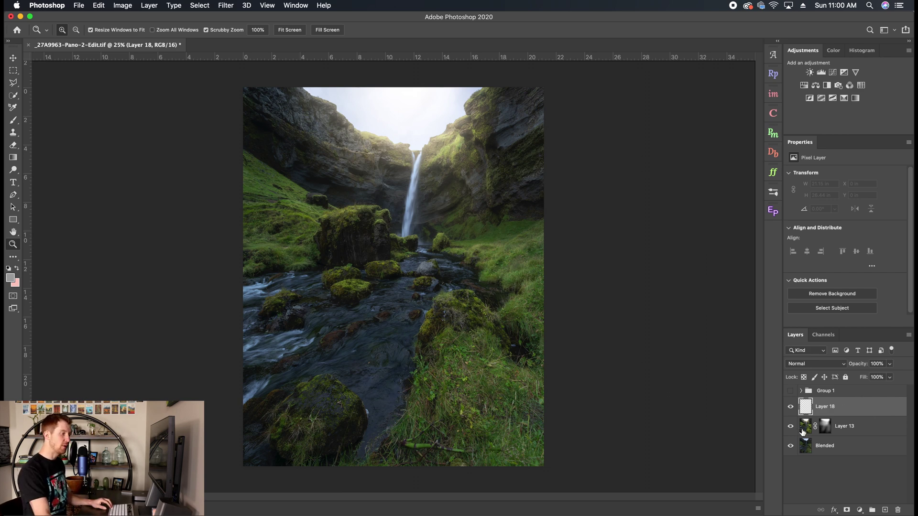
{"action": "left_click", "coordinate": [816, 365]}
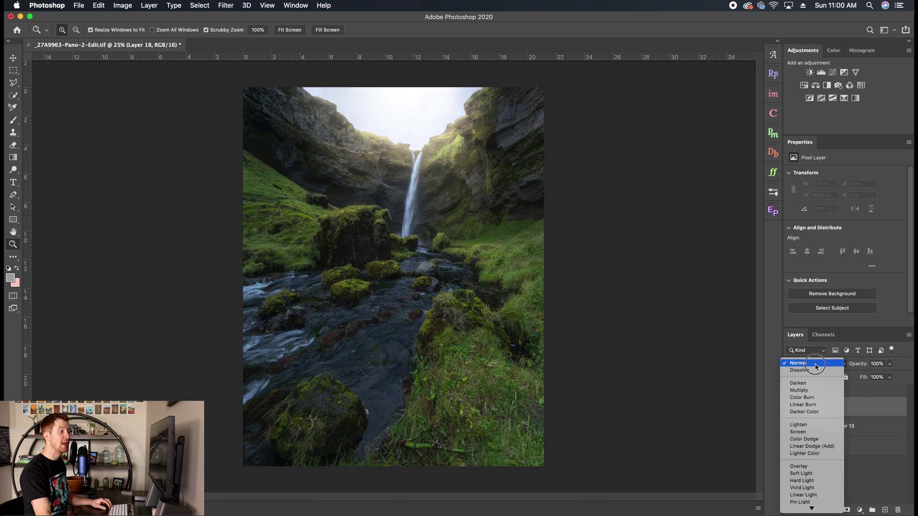
{"action": "left_click", "coordinate": [829, 477]}
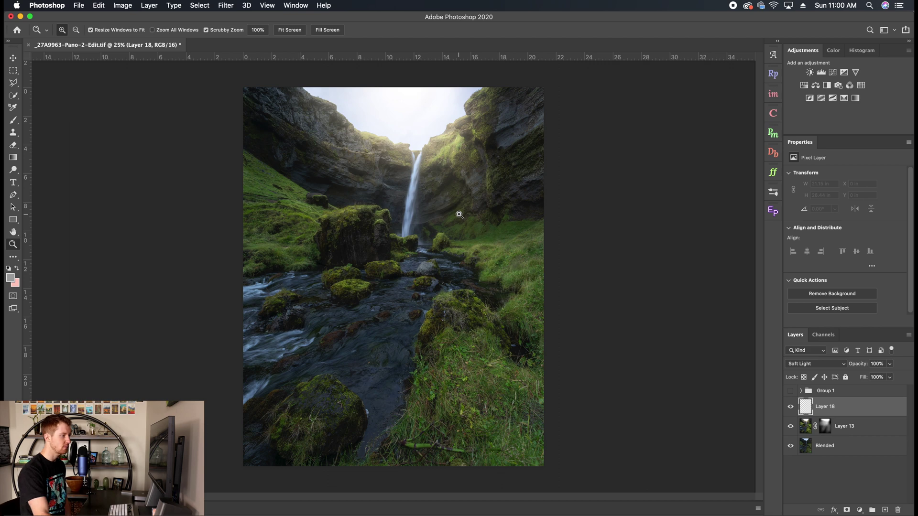
{"action": "left_click", "coordinate": [801, 364]}
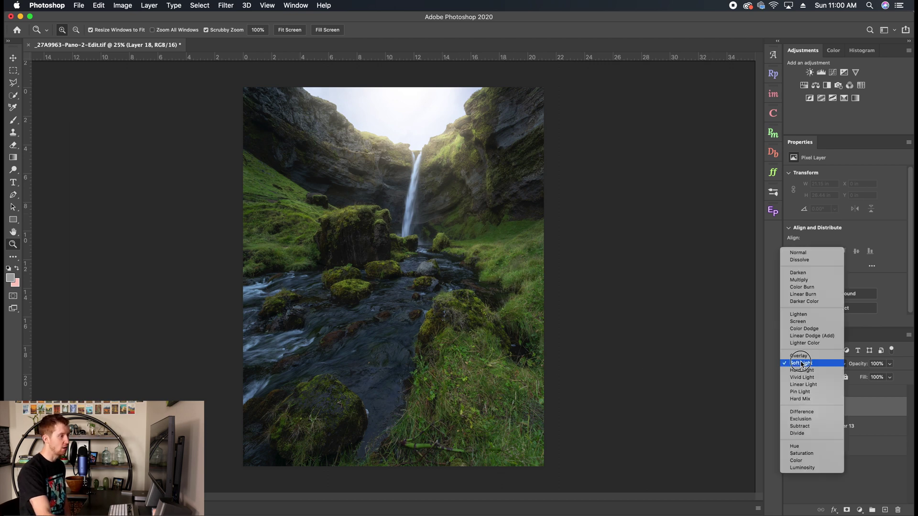
{"action": "left_click", "coordinate": [807, 356]}
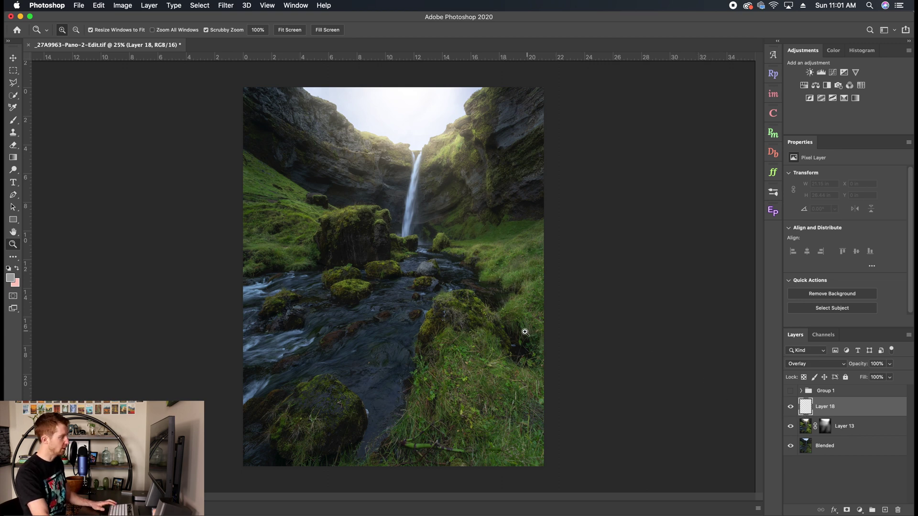
Select the Brush, adjust its opacity, then switch to the Dodge tool.
{"action": "key", "text": "b"}
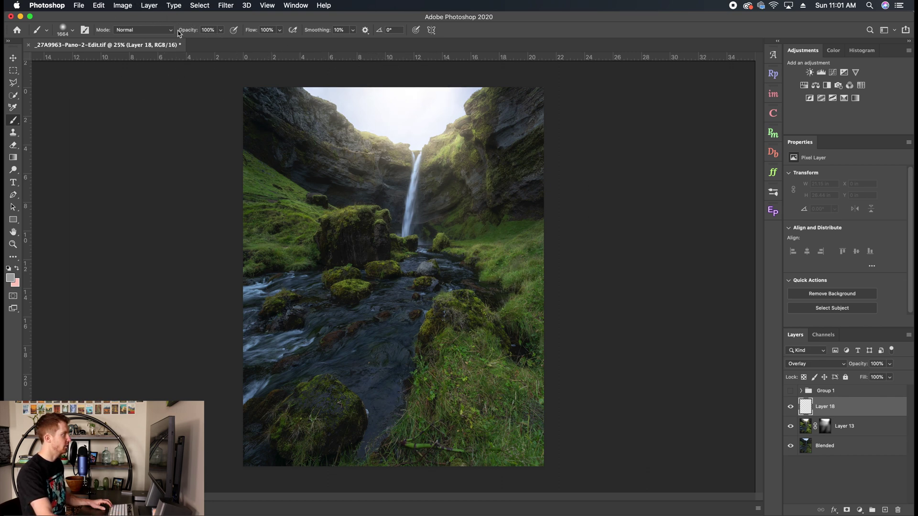
{"action": "left_click_drag", "start_coordinate": [196, 30], "coordinate": [196, 31]}
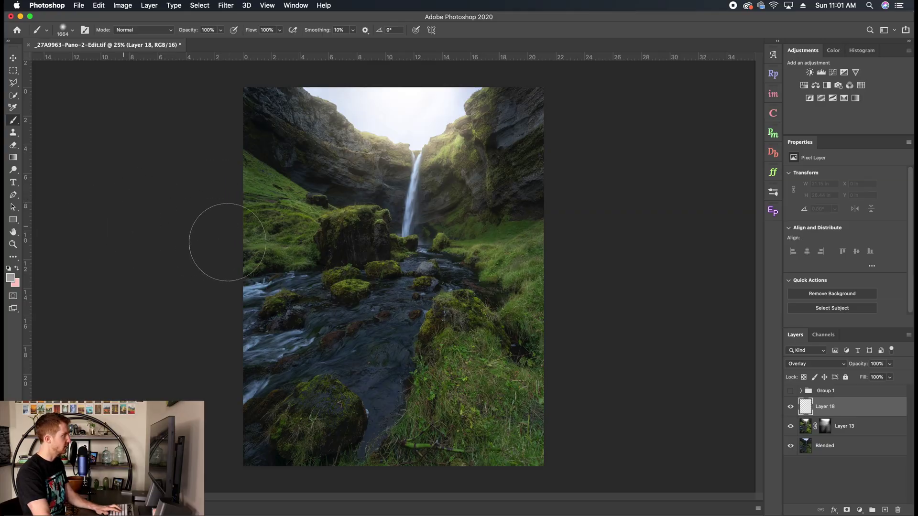
{"action": "key", "text": "o"}
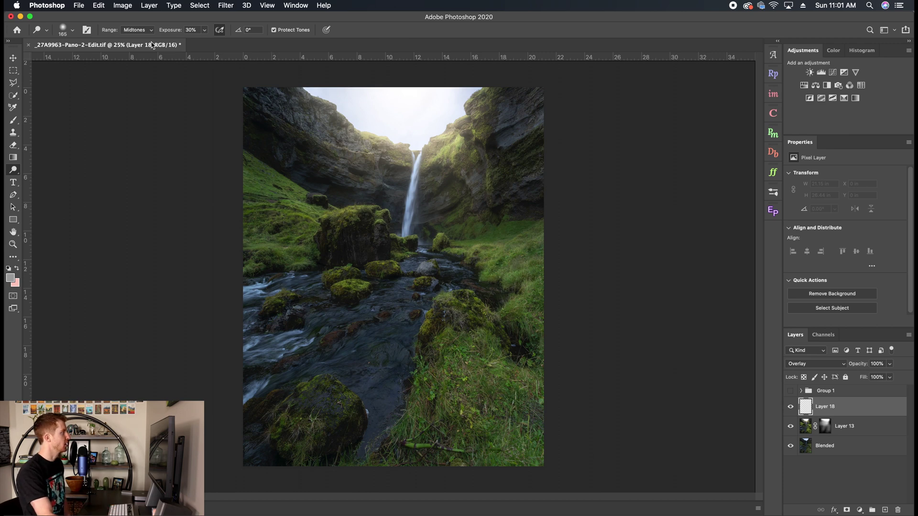
{"action": "left_click", "coordinate": [131, 31]}
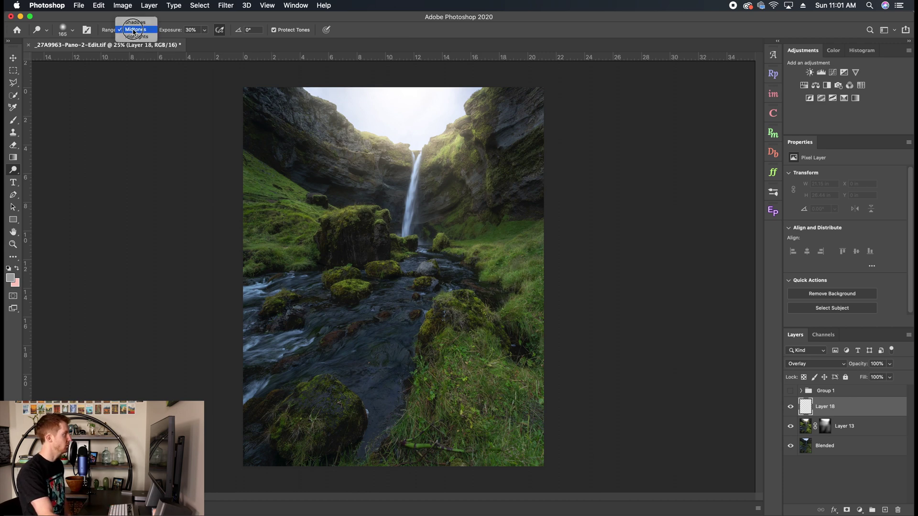
{"action": "left_click", "coordinate": [136, 30]}
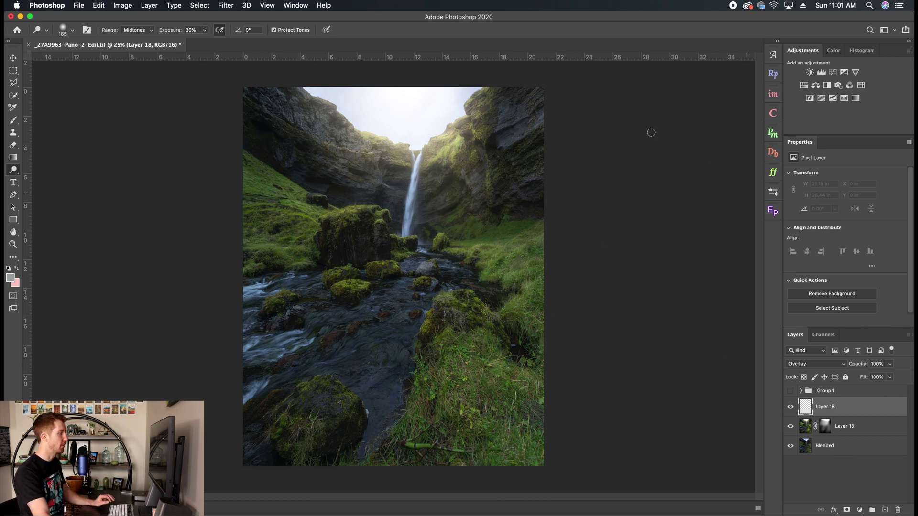
{"action": "key", "text": "b"}
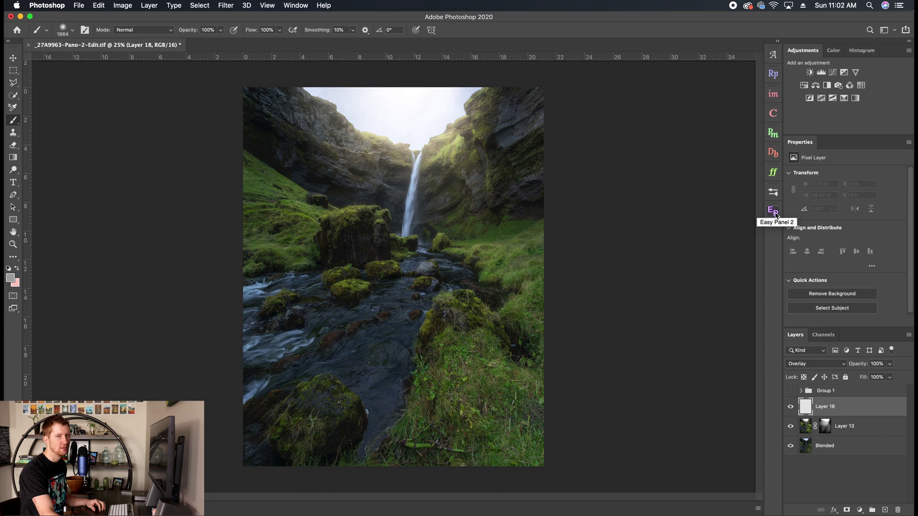
{"action": "left_click", "coordinate": [777, 214]}
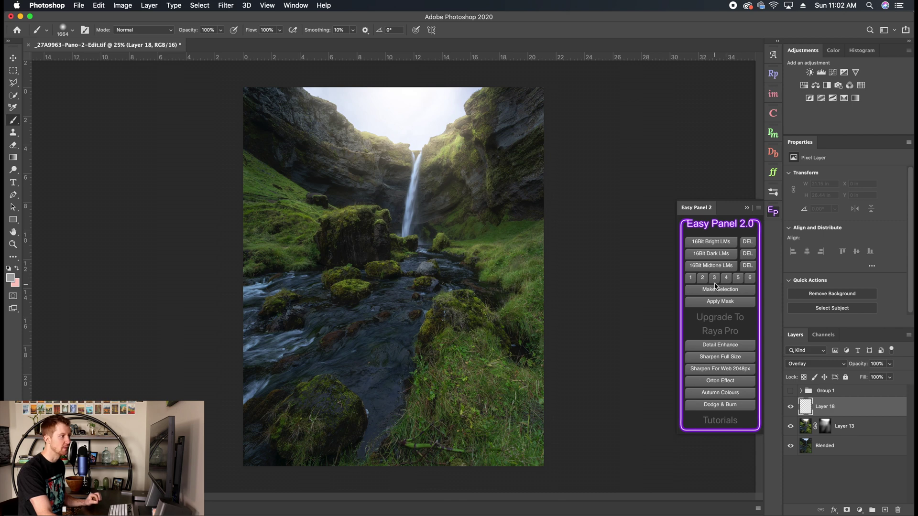
Run Easy Panel 2's 16Bit Midtone LMs action to build the Masks group above Layer 18.
{"action": "left_click", "coordinate": [720, 268]}
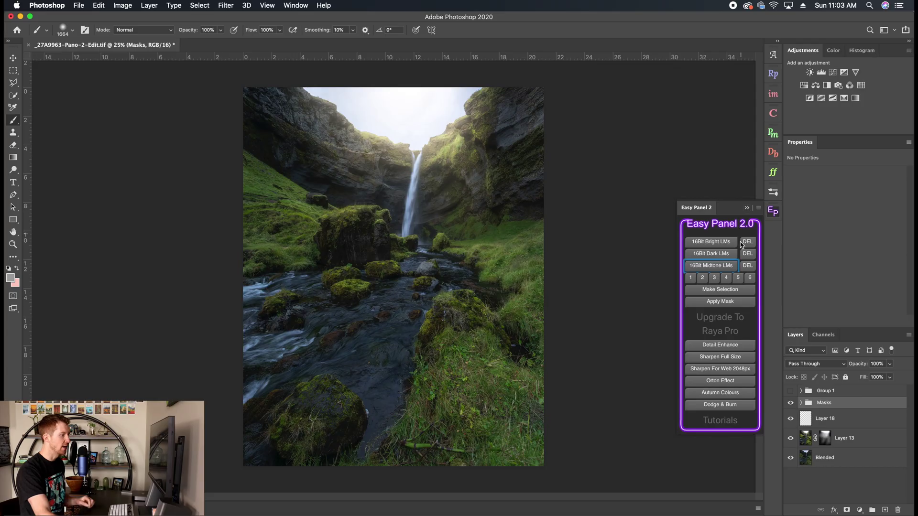
Close Easy Panel and expand the Masks group to show its mask layers.
{"action": "left_click", "coordinate": [746, 208]}
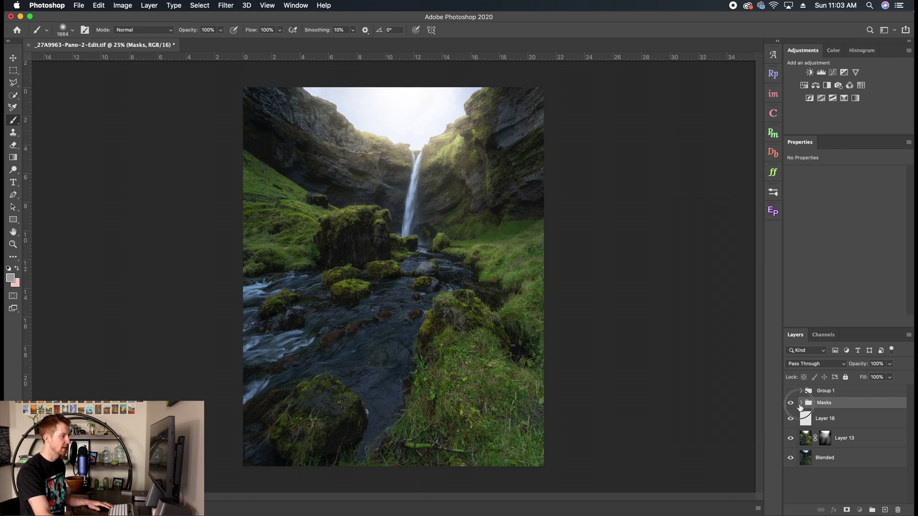
{"action": "left_click", "coordinate": [801, 404]}
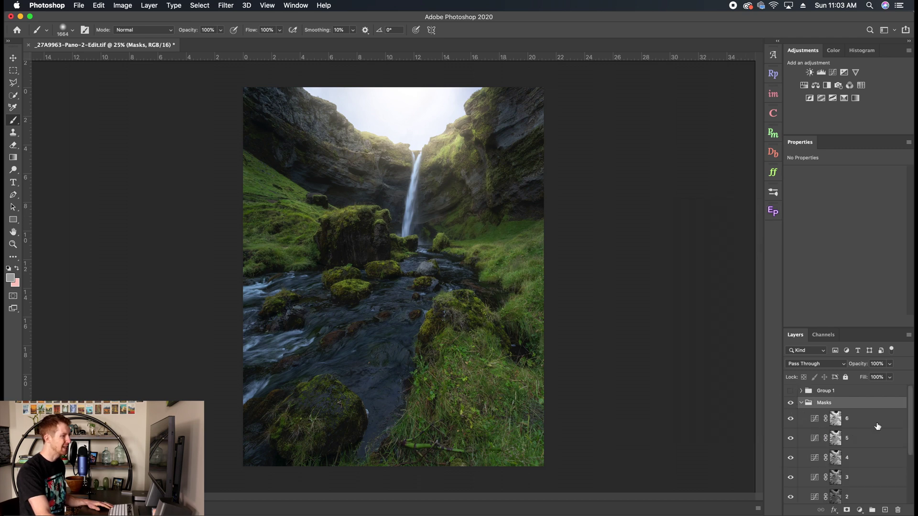
{"action": "left_click_drag", "start_coordinate": [911, 416], "coordinate": [907, 434]}
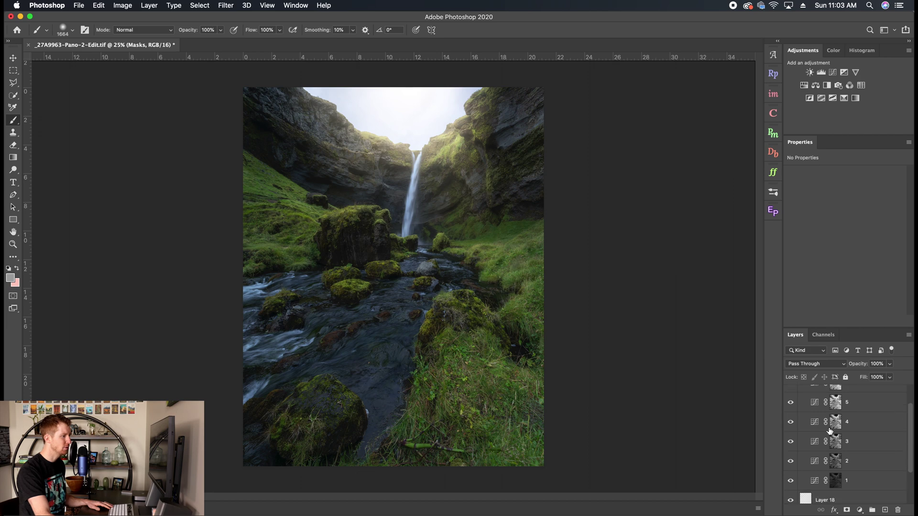
{"action": "left_click_drag", "start_coordinate": [911, 434], "coordinate": [912, 424]}
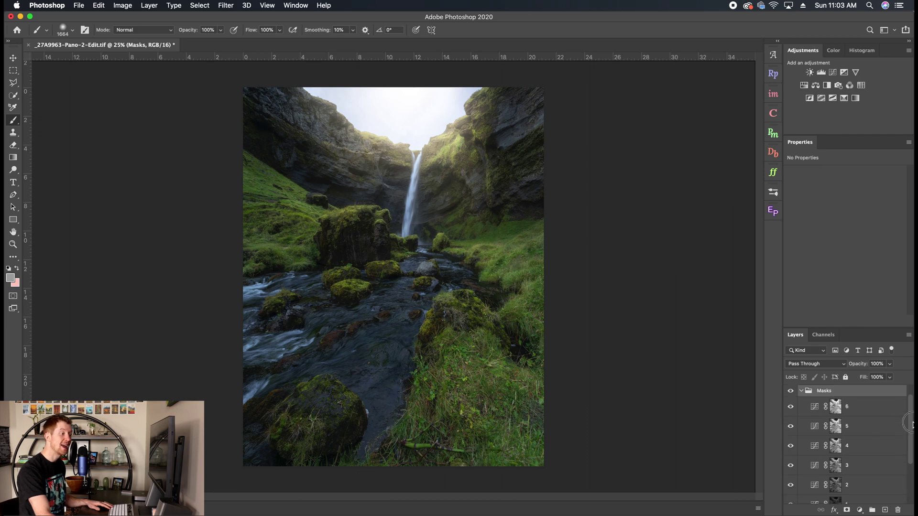
Preview masks 6, 5 and 4 in greyscale, comparing 5 and 4 and ending on mask 4.
{"action": "left_click", "coordinate": [837, 414], "text": "alt"}
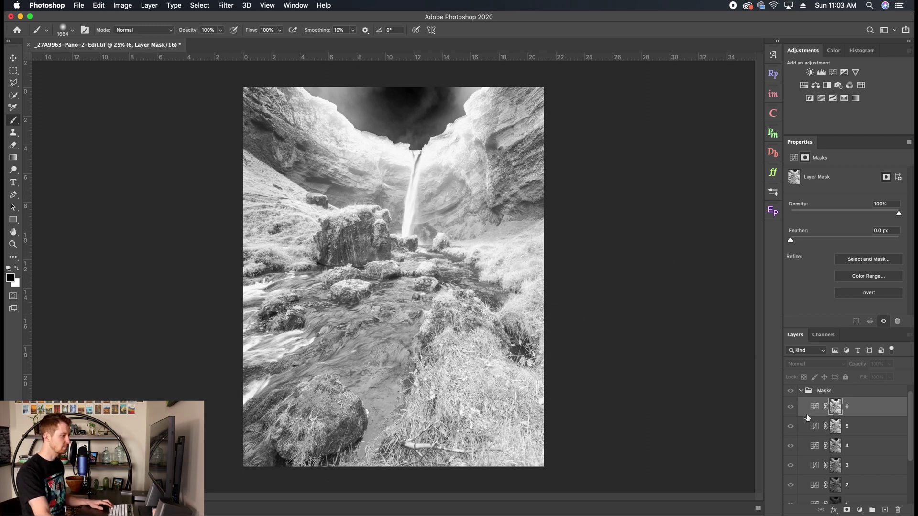
{"action": "left_click", "coordinate": [836, 427], "text": "alt"}
{"action": "left_click", "coordinate": [834, 431], "text": "alt"}
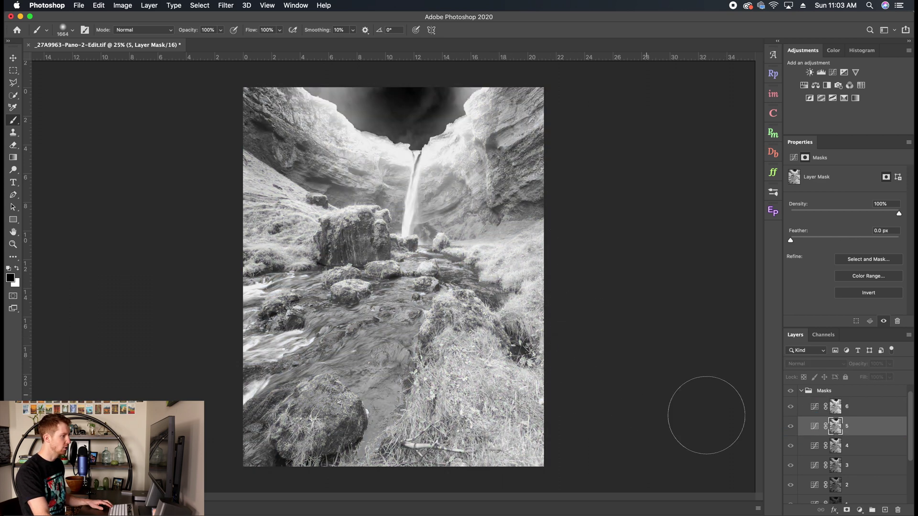
{"action": "left_click", "coordinate": [856, 449]}
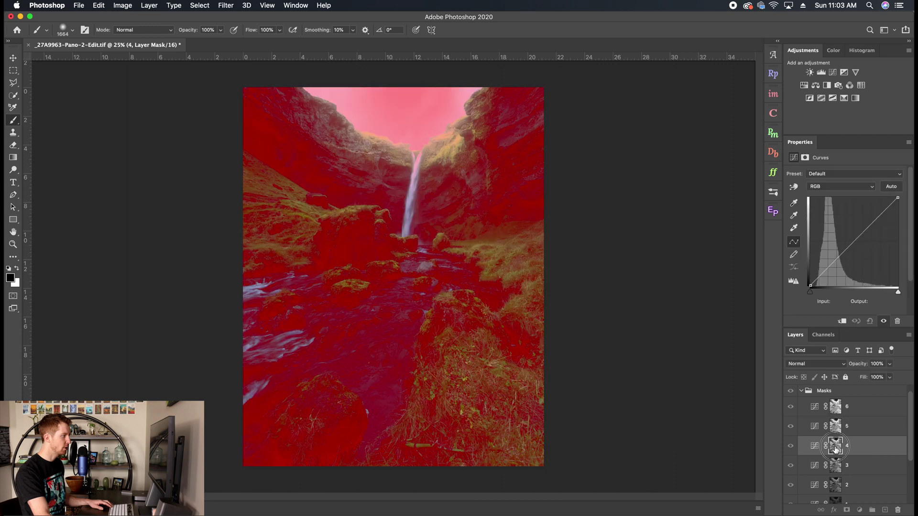
{"action": "left_click", "coordinate": [835, 447], "text": "alt"}
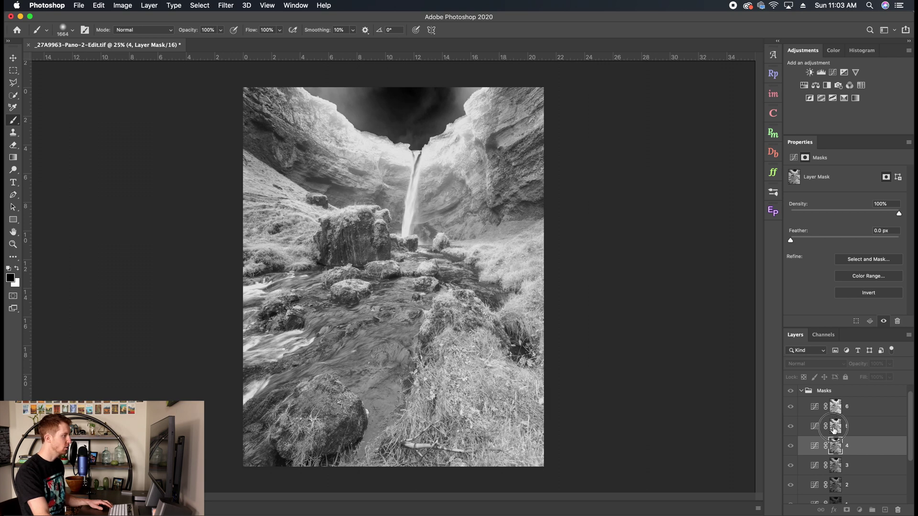
{"action": "left_click", "coordinate": [834, 427]}
{"action": "left_click", "coordinate": [834, 429], "text": "alt"}
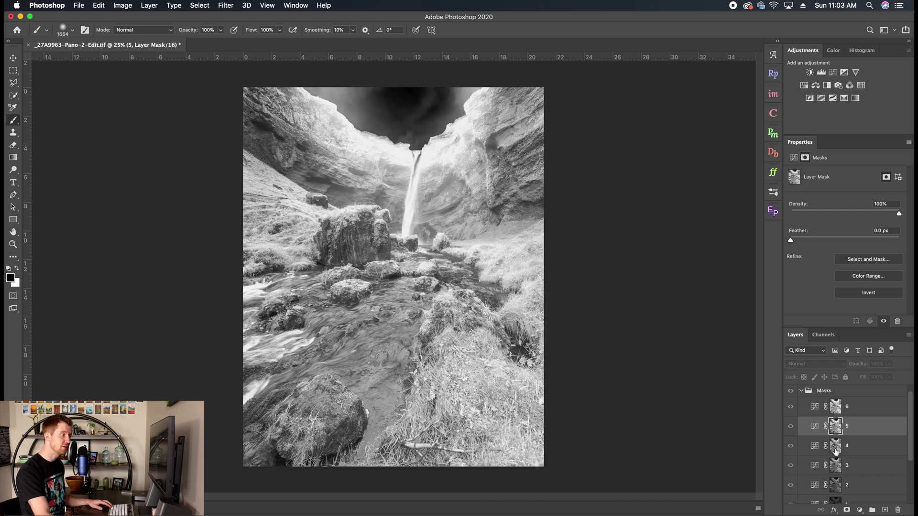
{"action": "left_click", "coordinate": [836, 449]}
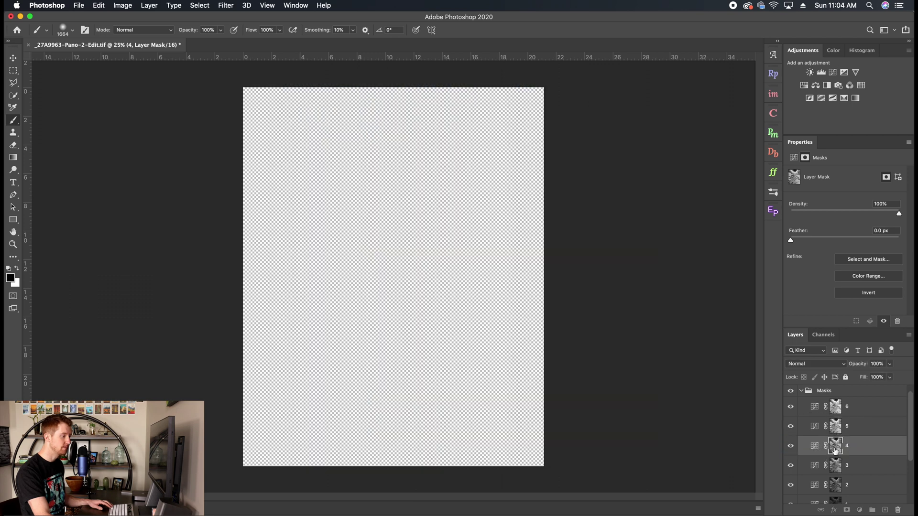
{"action": "left_click", "coordinate": [833, 449], "text": "alt"}
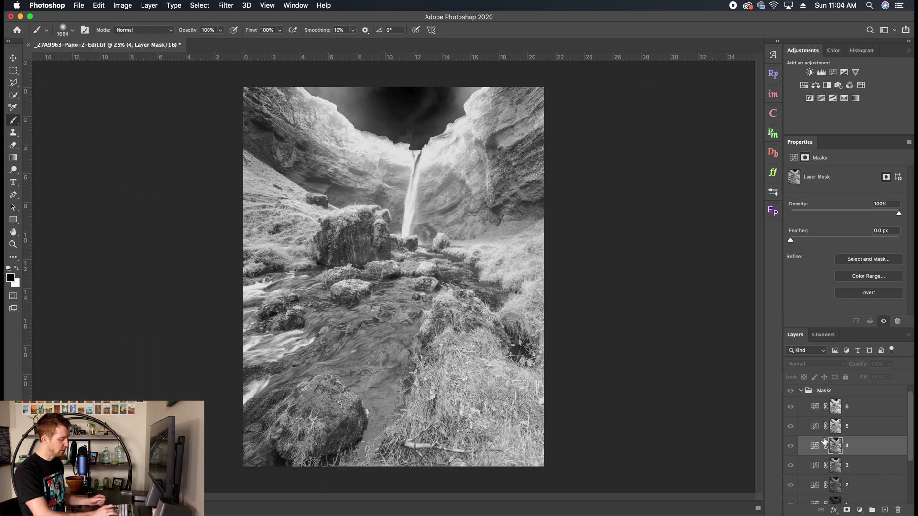
Apply Levels to mask 4 with input levels 0, 0.86 and 232.
{"action": "key", "text": "super+l"}
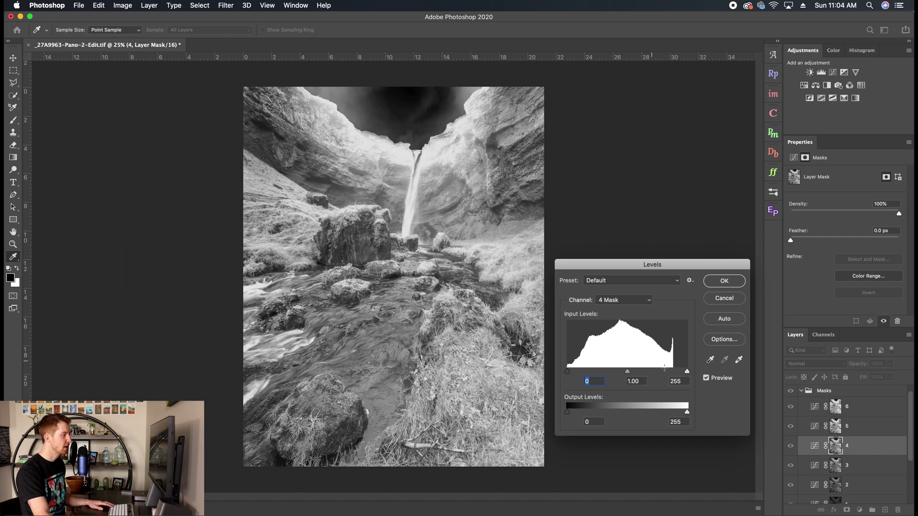
{"action": "left_click_drag", "start_coordinate": [687, 372], "coordinate": [626, 374]}
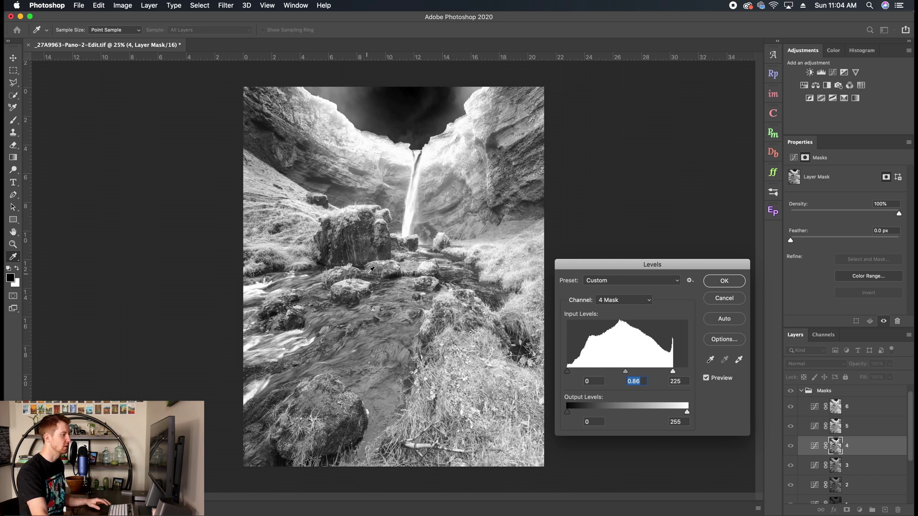
{"action": "key", "text": "Tab"}
{"action": "type", "text": "232"}
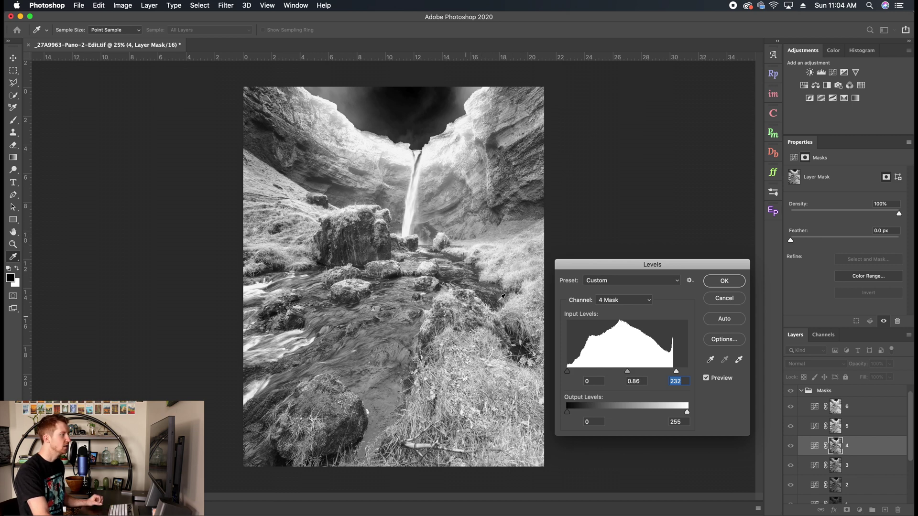
{"action": "left_click", "coordinate": [725, 281]}
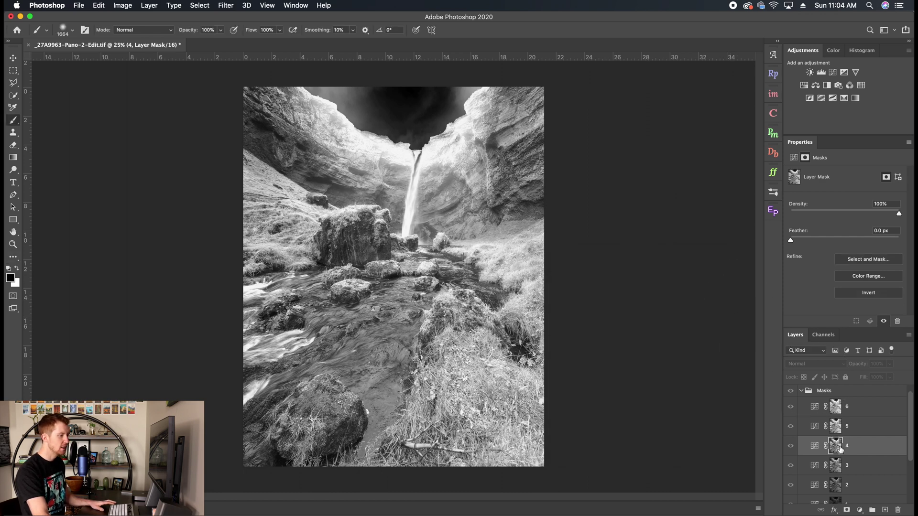
Copy luminosity mask 4 onto Layer 18 as its layer mask.
{"action": "scroll", "coordinate": [817, 406], "scroll_direction": "down", "scroll_amount": 2}
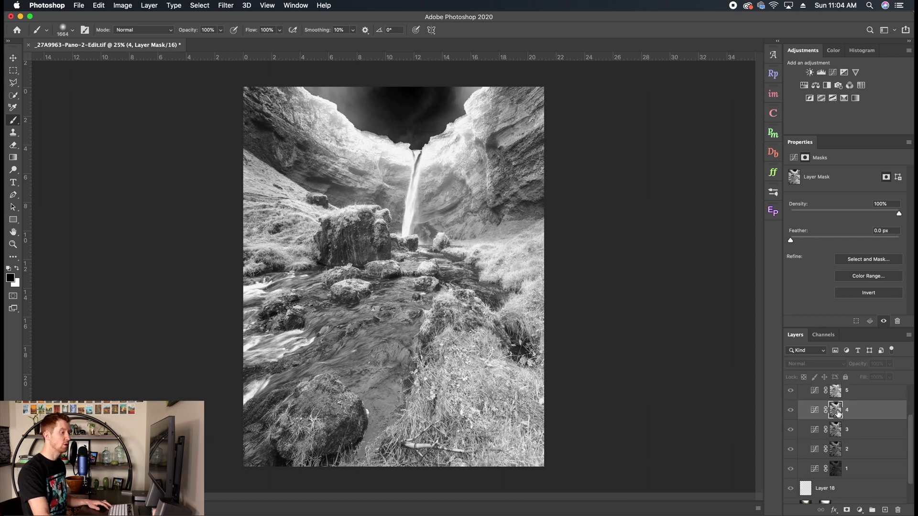
{"action": "left_click_drag", "start_coordinate": [836, 413], "coordinate": [838, 499]}
{"action": "left_click", "coordinate": [858, 491]}
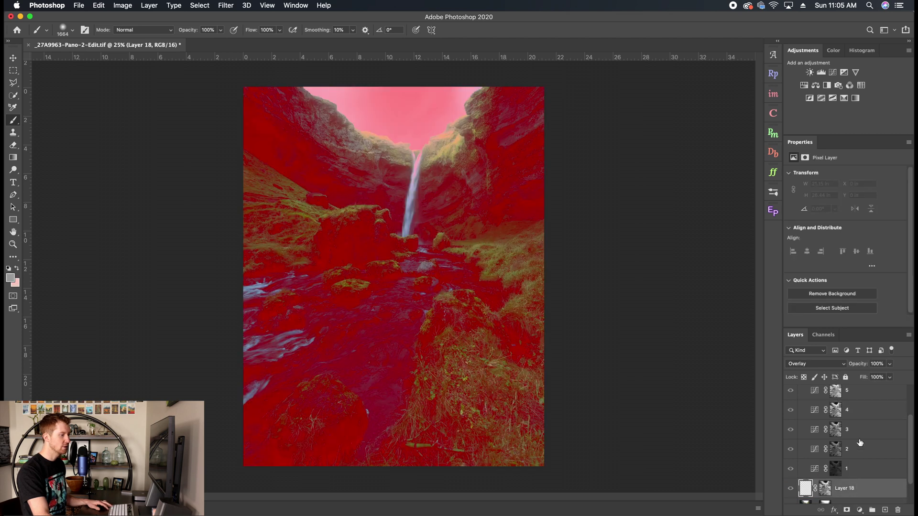
{"action": "left_click_drag", "start_coordinate": [908, 448], "coordinate": [901, 409]}
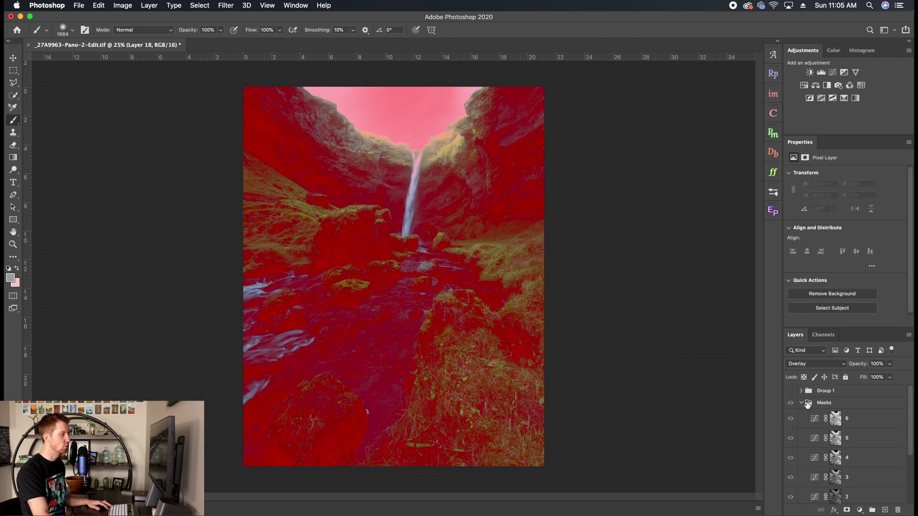
Collapse the Masks group, preview Layer 18's new mask, then delete the Masks group.
{"action": "left_click", "coordinate": [808, 404]}
{"action": "left_click", "coordinate": [823, 423]}
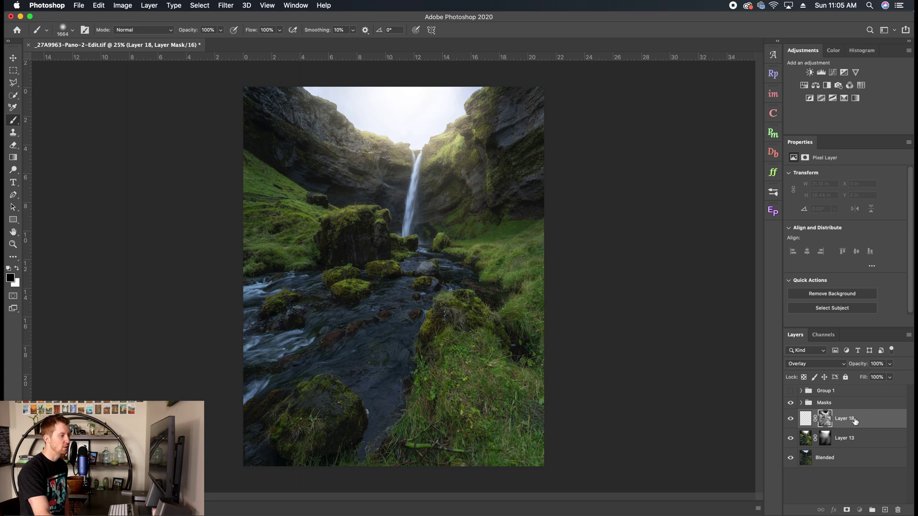
{"action": "left_click", "coordinate": [823, 424]}
{"action": "left_click", "coordinate": [824, 424], "text": "alt"}
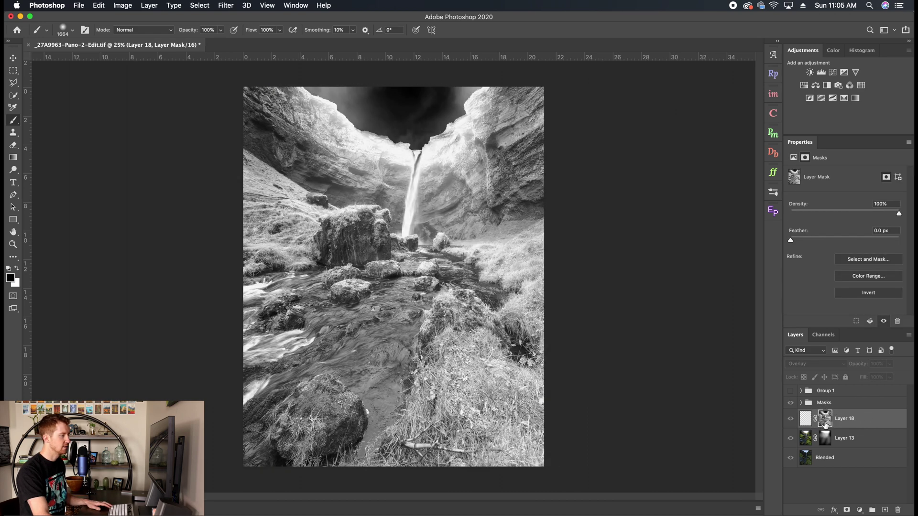
{"action": "left_click", "coordinate": [868, 425]}
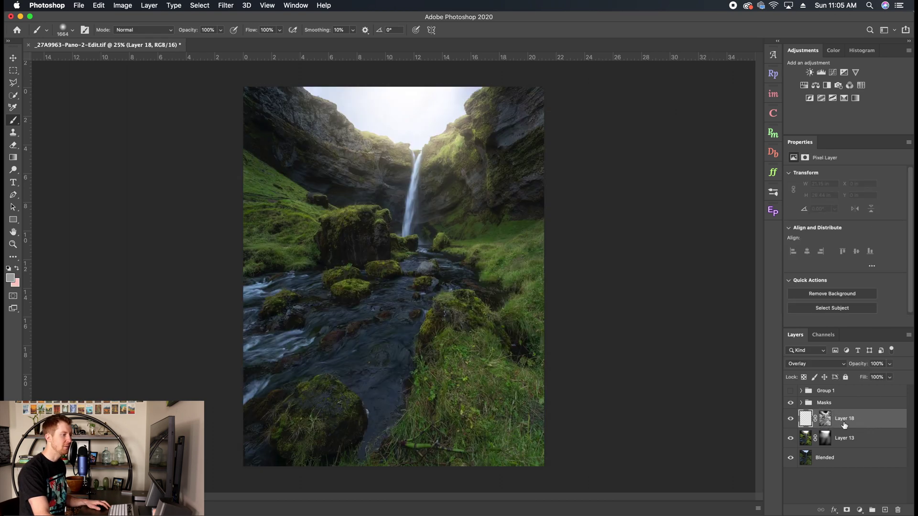
{"action": "left_click", "coordinate": [834, 404]}
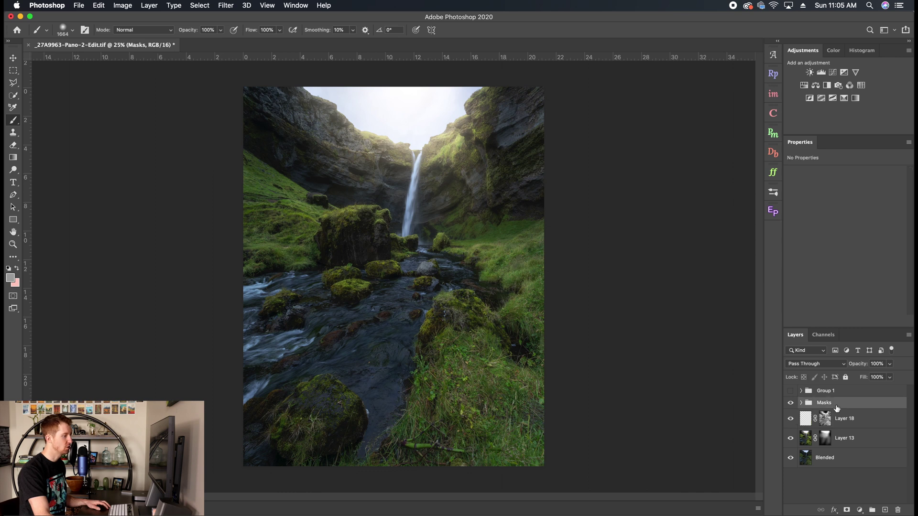
{"action": "left_click_drag", "start_coordinate": [837, 408], "coordinate": [898, 511]}
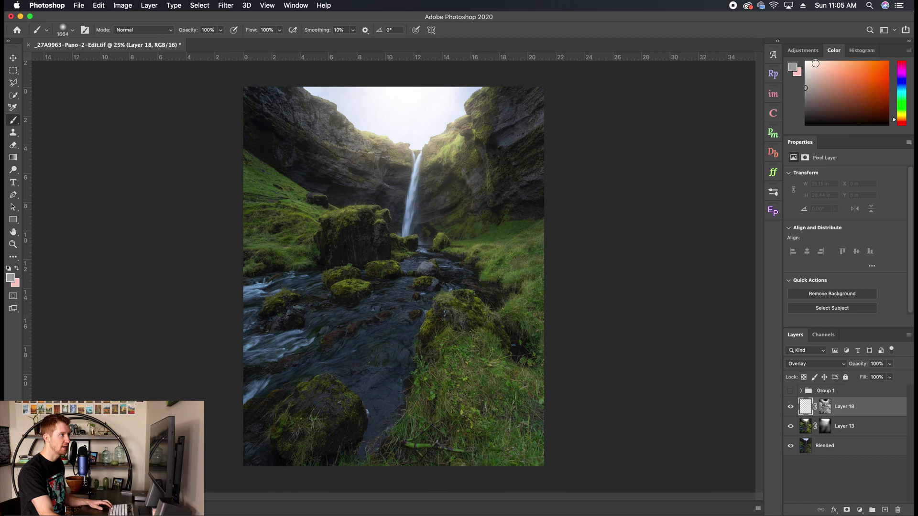
Sample a yellow-green colour from the sunlit grass.
{"action": "left_click", "coordinate": [296, 5]}
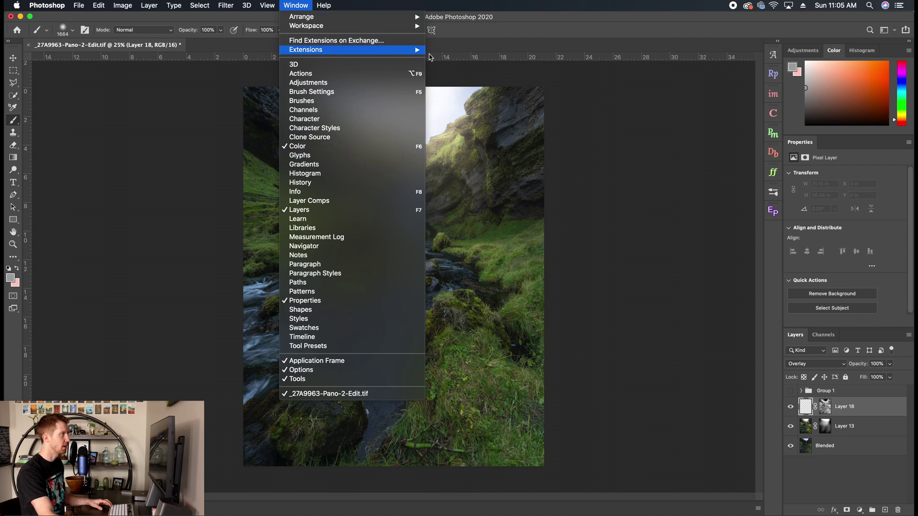
{"action": "left_click", "coordinate": [481, 55]}
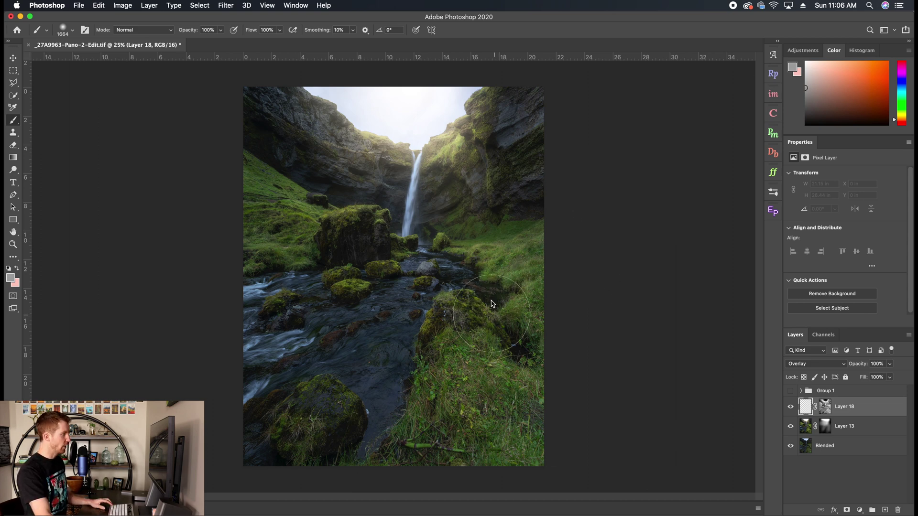
{"action": "left_click", "coordinate": [494, 264], "text": "alt"}
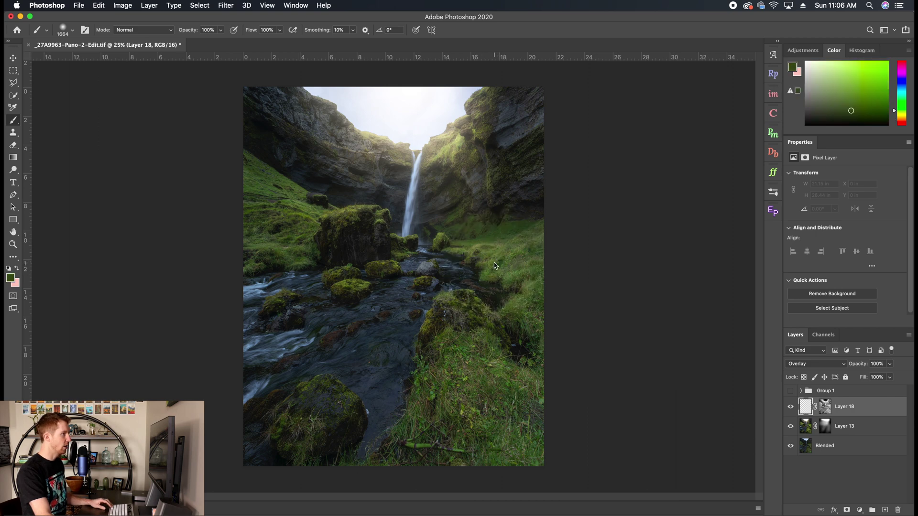
{"action": "left_click", "coordinate": [497, 260], "text": "alt"}
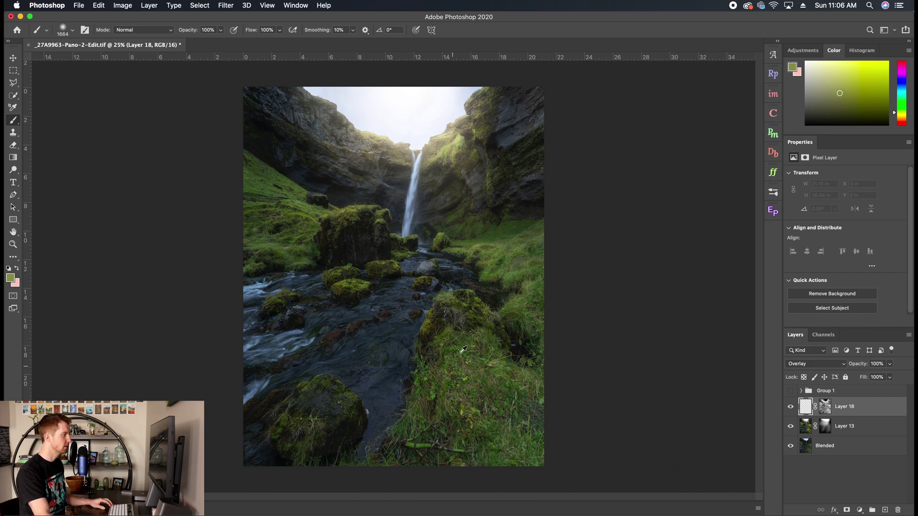
{"action": "left_click", "coordinate": [495, 253], "text": "alt"}
{"action": "left_click", "coordinate": [493, 258], "text": "alt"}
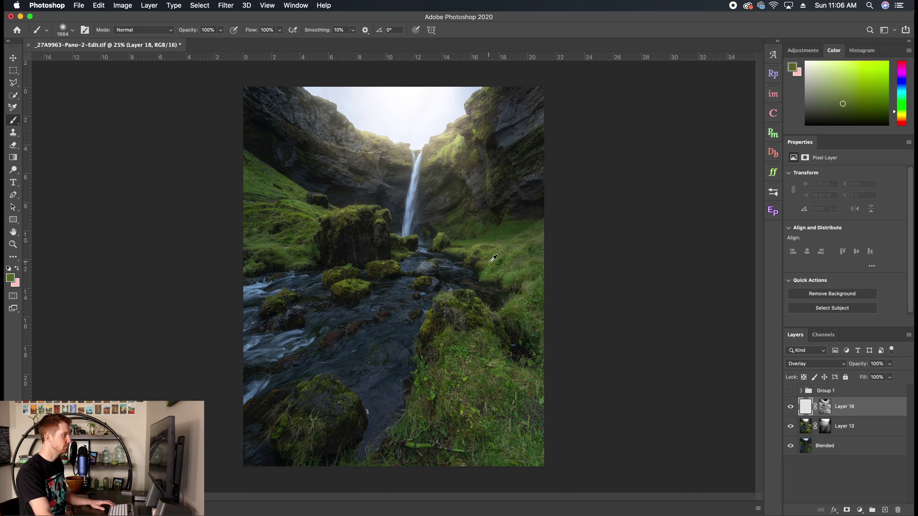
Zoom in, resample the grass, lighten it to pale yellow-green, and halve the brush size.
{"action": "key", "text": "z"}
{"action": "left_click_drag", "start_coordinate": [494, 260], "coordinate": [503, 280]}
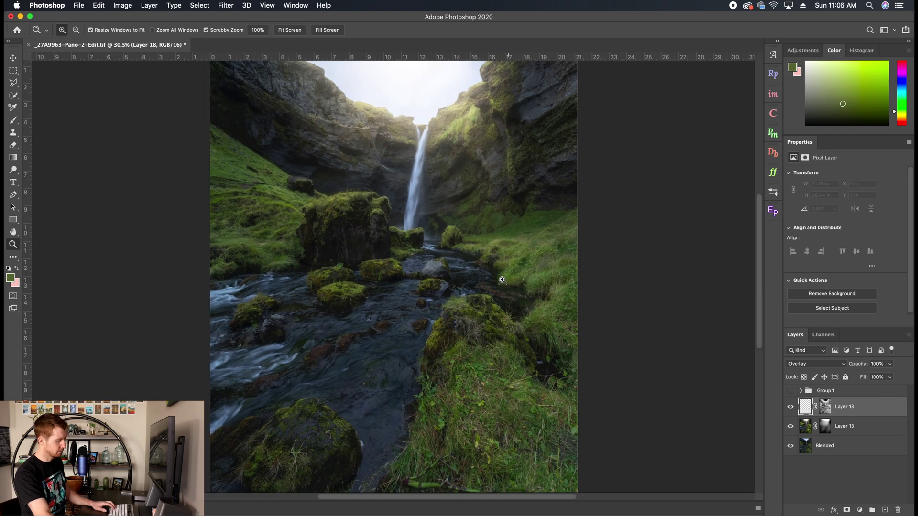
{"action": "key", "text": "b"}
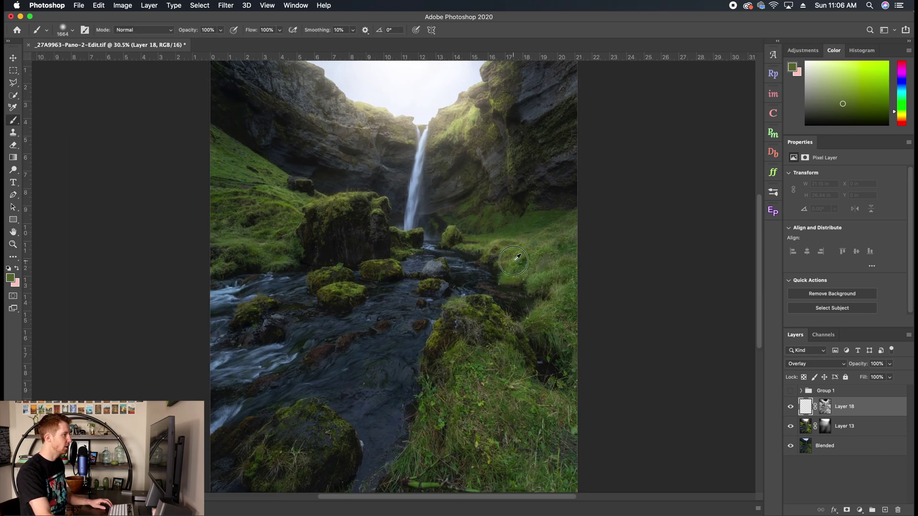
{"action": "left_click", "coordinate": [514, 261], "text": "alt"}
{"action": "mouse_move", "coordinate": [847, 101]}
{"action": "left_mouse_down"}
{"action": "mouse_move", "coordinate": [841, 65]}
{"action": "mouse_move", "coordinate": [830, 61]}
{"action": "mouse_move", "coordinate": [863, 62]}
{"action": "mouse_move", "coordinate": [819, 57]}
{"action": "mouse_move", "coordinate": [874, 56]}
{"action": "mouse_move", "coordinate": [841, 56]}
{"action": "mouse_move", "coordinate": [832, 88]}
{"action": "mouse_move", "coordinate": [838, 61]}
{"action": "left_mouse_up"}
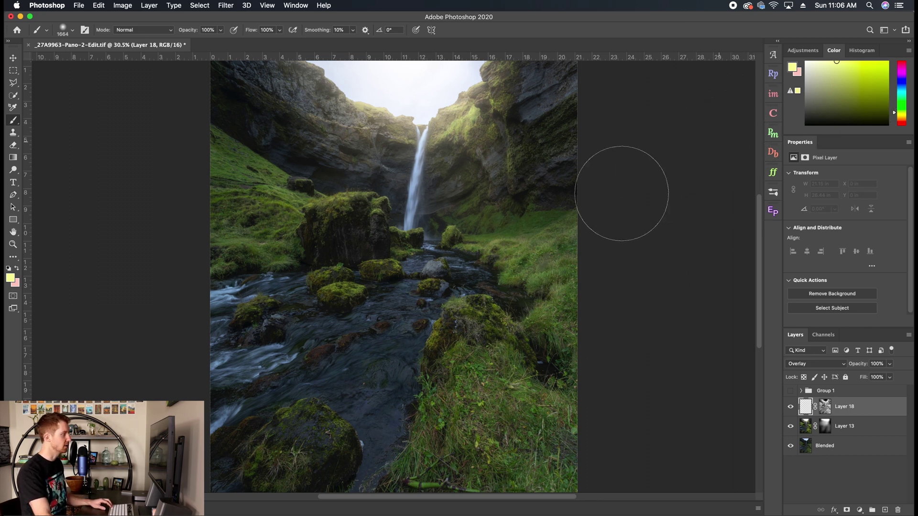
{"action": "key", "text": "bracketleft"}
{"action": "key", "text": "bracketleft"}
{"action": "key", "text": "bracketleft"}
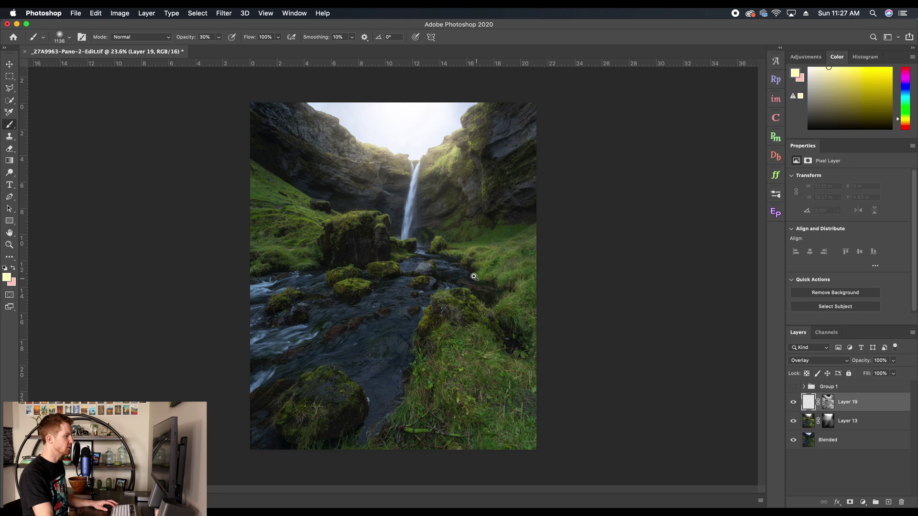
Zoom to 30% and paint warm yellow light along the right-edge grass.
{"action": "key", "text": "z"}
{"action": "left_click_drag", "start_coordinate": [483, 277], "coordinate": [481, 292]}
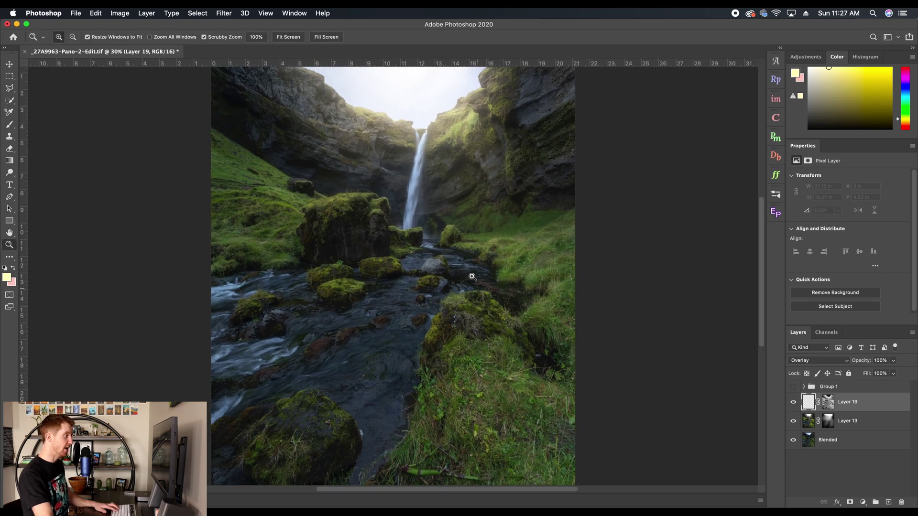
{"action": "key", "text": "b"}
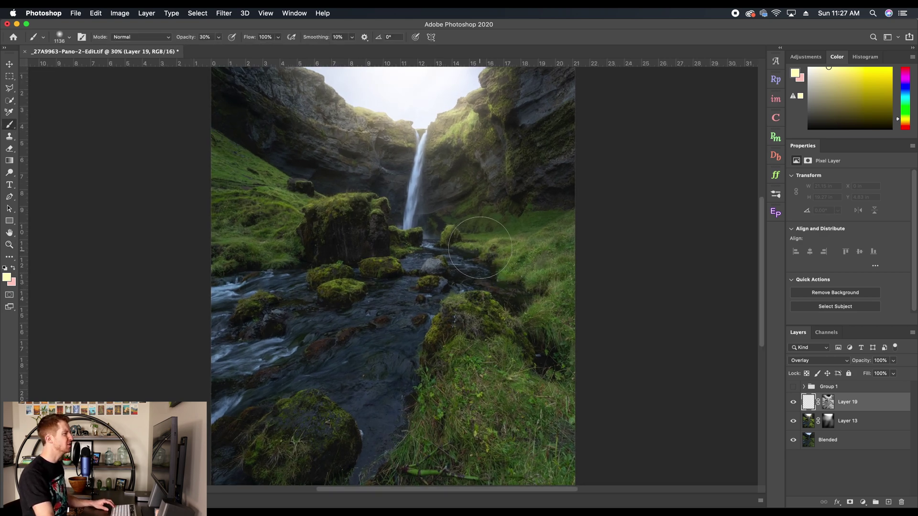
{"action": "left_click_drag", "start_coordinate": [469, 253], "coordinate": [457, 253]}
{"action": "key", "text": "z"}
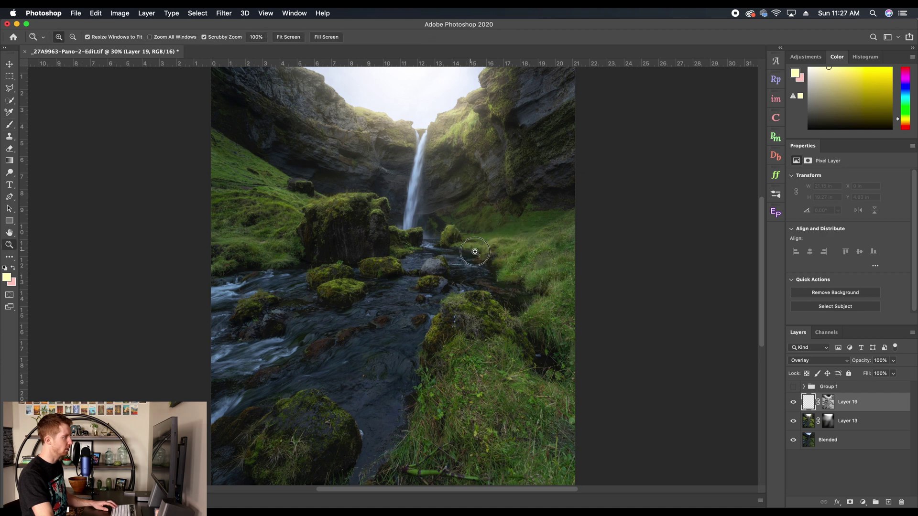
{"action": "key", "text": "b"}
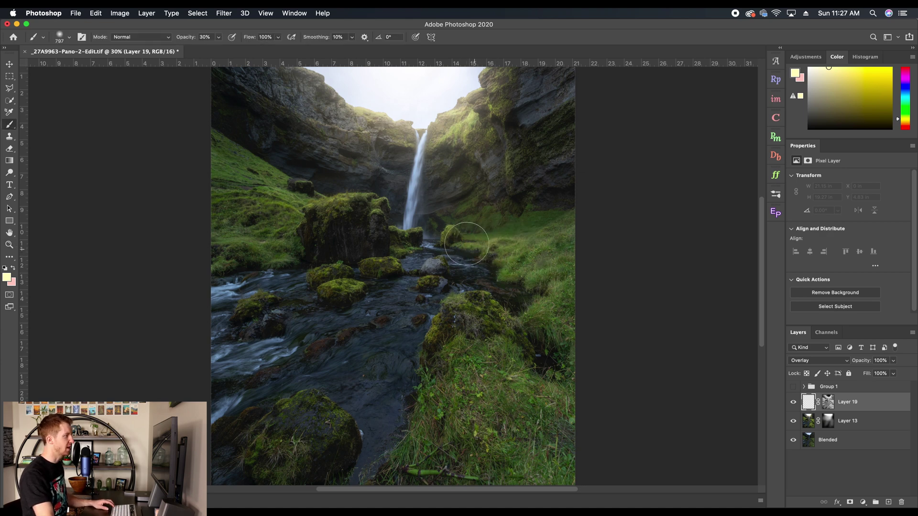
{"action": "left_click_drag", "start_coordinate": [459, 234], "coordinate": [522, 265]}
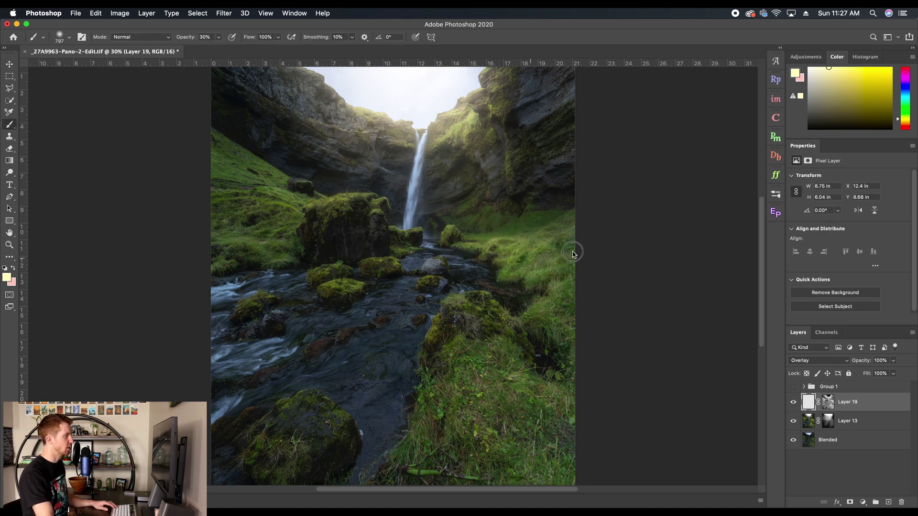
{"action": "left_click_drag", "start_coordinate": [574, 252], "coordinate": [529, 252]}
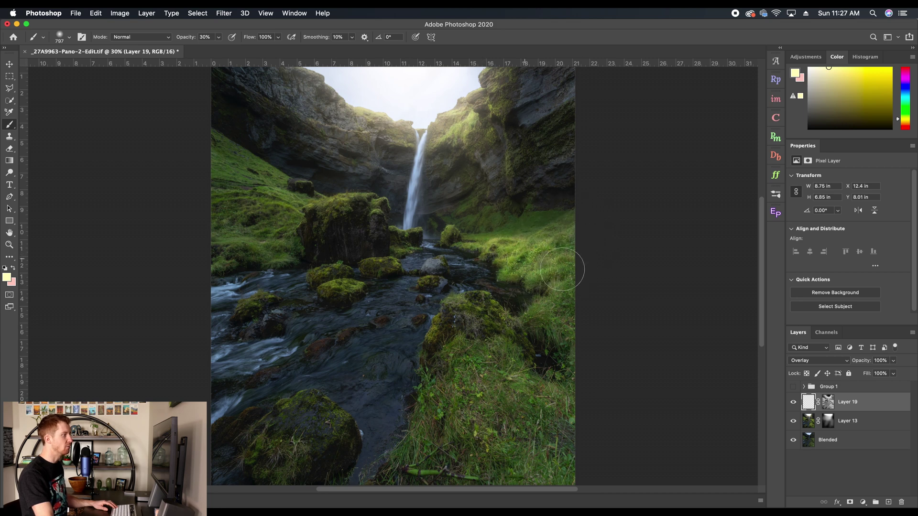
{"action": "mouse_move", "coordinate": [584, 260]}
{"action": "left_mouse_down"}
{"action": "mouse_move", "coordinate": [563, 299]}
{"action": "mouse_move", "coordinate": [587, 334]}
{"action": "mouse_move", "coordinate": [580, 294]}
{"action": "mouse_move", "coordinate": [556, 362]}
{"action": "left_mouse_up"}
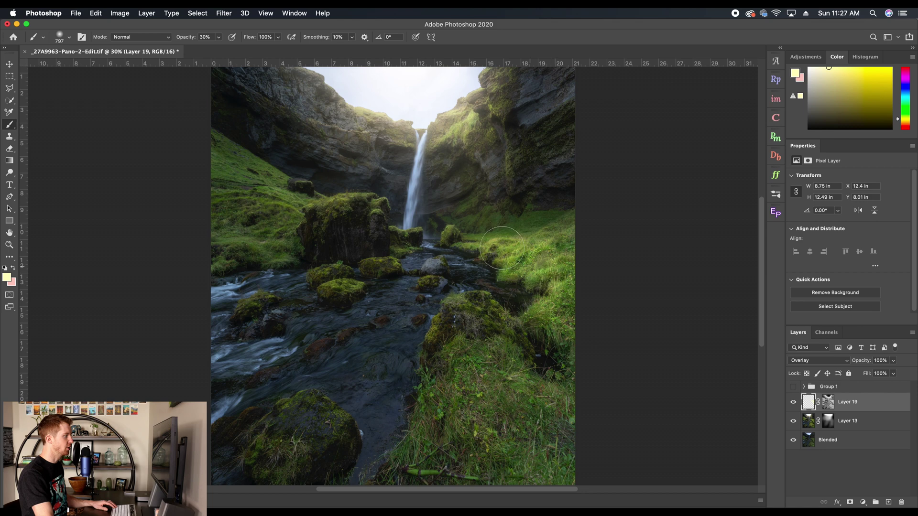
Brighten the mossy rock near the waterfall with a 374 px brush, then show rulers.
{"action": "left_click_drag", "start_coordinate": [502, 248], "coordinate": [476, 247]}
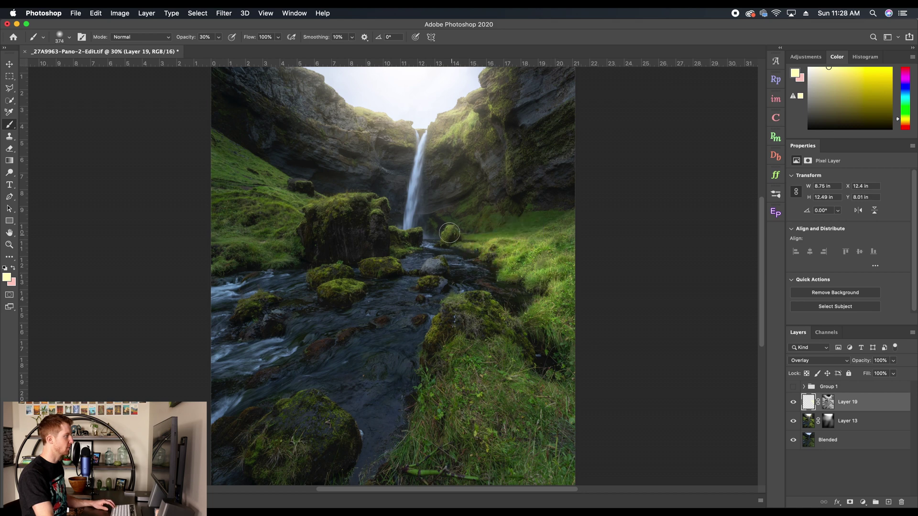
{"action": "left_click", "coordinate": [449, 231]}
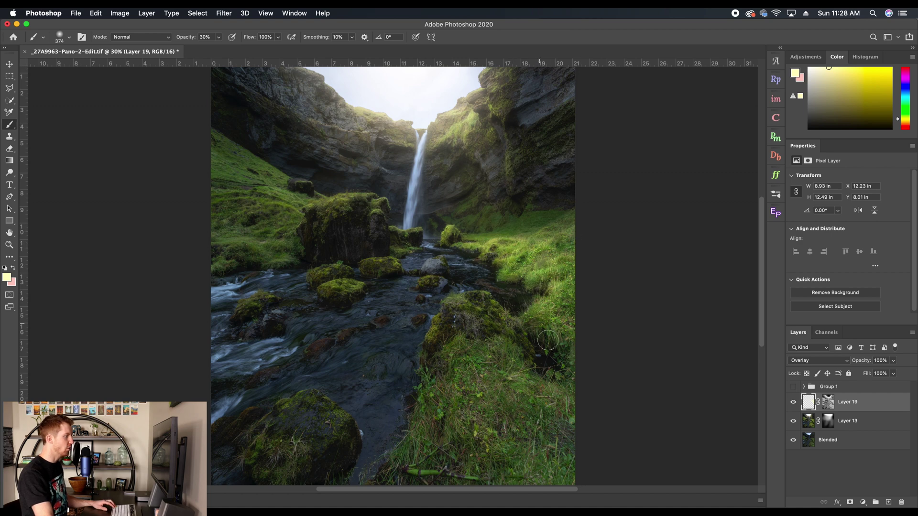
{"action": "key", "text": "bracketright"}
{"action": "mouse_move", "coordinate": [450, 331]}
{"action": "left_mouse_down"}
{"action": "mouse_move", "coordinate": [461, 301]}
{"action": "mouse_move", "coordinate": [440, 334]}
{"action": "mouse_move", "coordinate": [467, 303]}
{"action": "mouse_move", "coordinate": [505, 336]}
{"action": "mouse_move", "coordinate": [440, 335]}
{"action": "mouse_move", "coordinate": [447, 352]}
{"action": "mouse_move", "coordinate": [459, 334]}
{"action": "mouse_move", "coordinate": [500, 385]}
{"action": "mouse_move", "coordinate": [578, 414]}
{"action": "mouse_move", "coordinate": [471, 406]}
{"action": "mouse_move", "coordinate": [491, 435]}
{"action": "mouse_move", "coordinate": [509, 425]}
{"action": "mouse_move", "coordinate": [476, 426]}
{"action": "mouse_move", "coordinate": [479, 411]}
{"action": "mouse_move", "coordinate": [584, 474]}
{"action": "mouse_move", "coordinate": [526, 454]}
{"action": "mouse_move", "coordinate": [478, 371]}
{"action": "mouse_move", "coordinate": [459, 383]}
{"action": "mouse_move", "coordinate": [492, 430]}
{"action": "mouse_move", "coordinate": [473, 411]}
{"action": "mouse_move", "coordinate": [481, 395]}
{"action": "left_mouse_up"}
{"action": "scroll", "coordinate": [475, 375], "scroll_direction": "down", "scroll_amount": 3}
{"action": "key", "text": "super+r"}
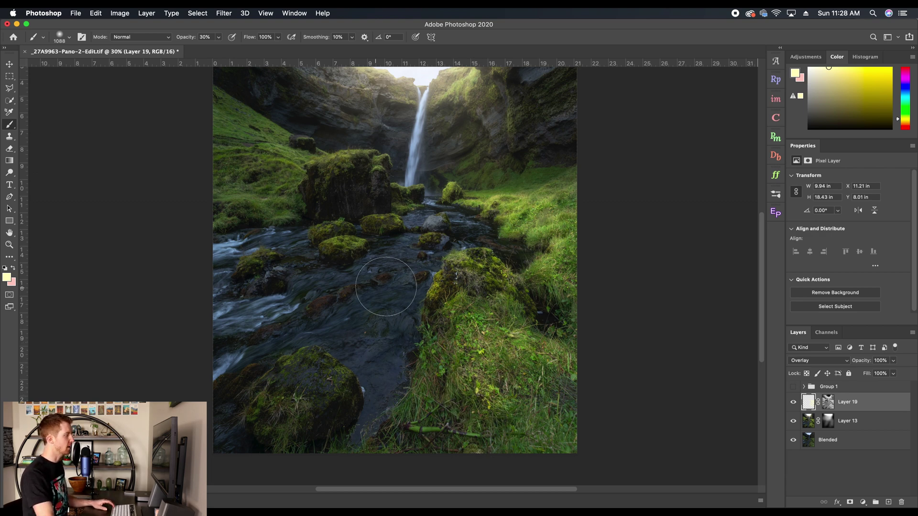
Paint warm yellow over the mossy rock, left hillside grass and stream bank, resizing the brush around 600–757 px.
{"action": "mouse_move", "coordinate": [385, 286]}
{"action": "left_mouse_down"}
{"action": "mouse_move", "coordinate": [399, 287]}
{"action": "mouse_move", "coordinate": [381, 288]}
{"action": "mouse_move", "coordinate": [395, 308]}
{"action": "left_mouse_up"}
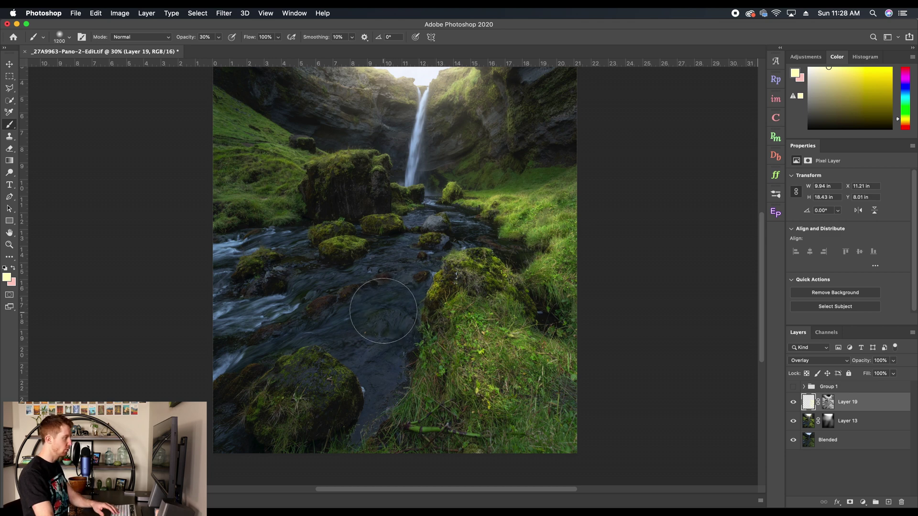
{"action": "mouse_move", "coordinate": [469, 366]}
{"action": "left_mouse_down"}
{"action": "mouse_move", "coordinate": [452, 367]}
{"action": "mouse_move", "coordinate": [445, 412]}
{"action": "mouse_move", "coordinate": [473, 363]}
{"action": "left_mouse_up"}
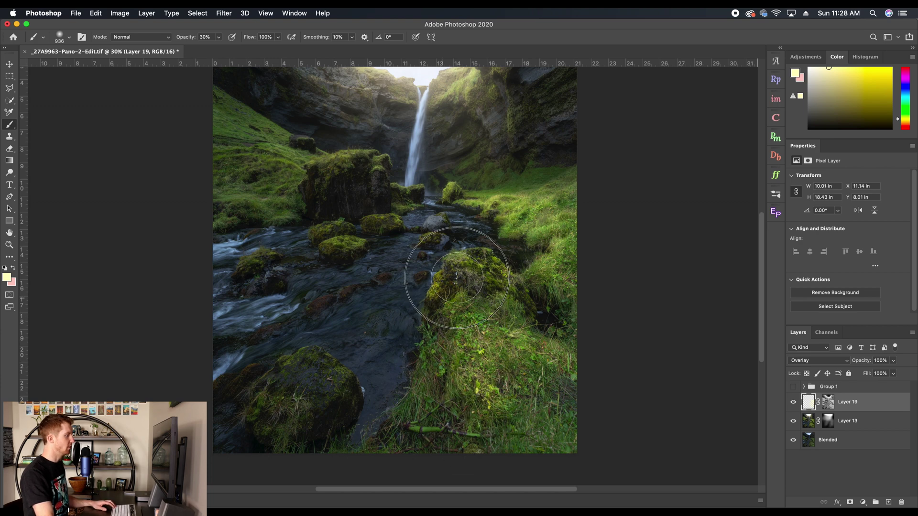
{"action": "mouse_move", "coordinate": [369, 334]}
{"action": "left_mouse_down"}
{"action": "mouse_move", "coordinate": [273, 399]}
{"action": "mouse_move", "coordinate": [297, 374]}
{"action": "mouse_move", "coordinate": [338, 393]}
{"action": "mouse_move", "coordinate": [287, 371]}
{"action": "left_mouse_up"}
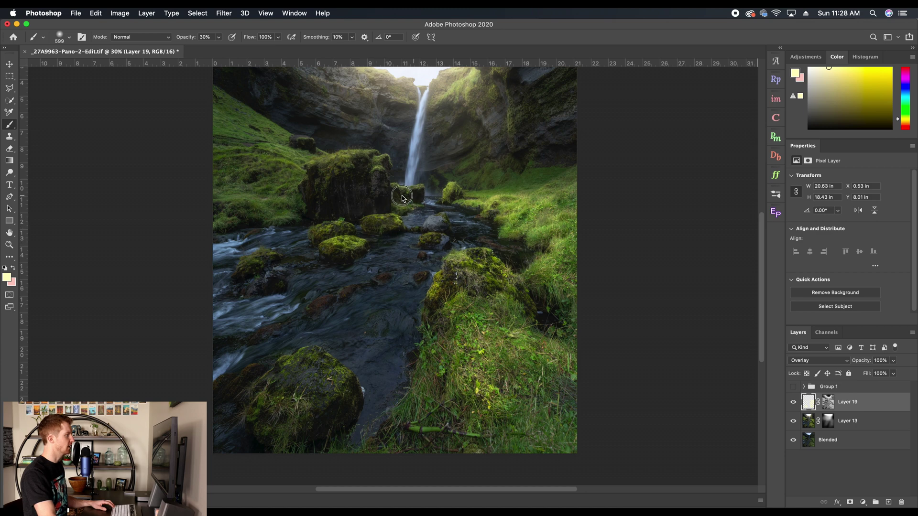
{"action": "mouse_move", "coordinate": [405, 197]}
{"action": "left_mouse_down"}
{"action": "mouse_move", "coordinate": [377, 194]}
{"action": "mouse_move", "coordinate": [392, 196]}
{"action": "left_mouse_up"}
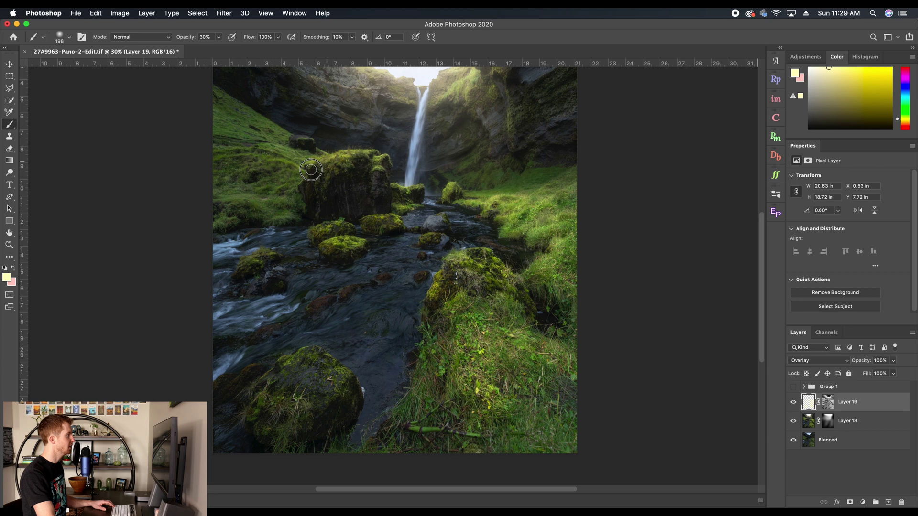
{"action": "mouse_move", "coordinate": [266, 173]}
{"action": "left_mouse_down"}
{"action": "mouse_move", "coordinate": [297, 176]}
{"action": "mouse_move", "coordinate": [271, 151]}
{"action": "mouse_move", "coordinate": [196, 122]}
{"action": "mouse_move", "coordinate": [277, 141]}
{"action": "mouse_move", "coordinate": [230, 130]}
{"action": "left_mouse_up"}
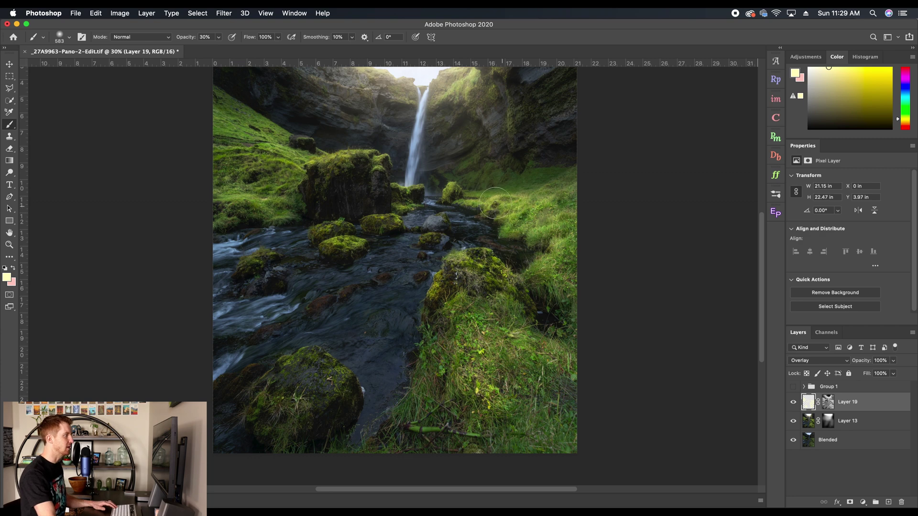
{"action": "left_click_drag", "start_coordinate": [471, 202], "coordinate": [442, 202]}
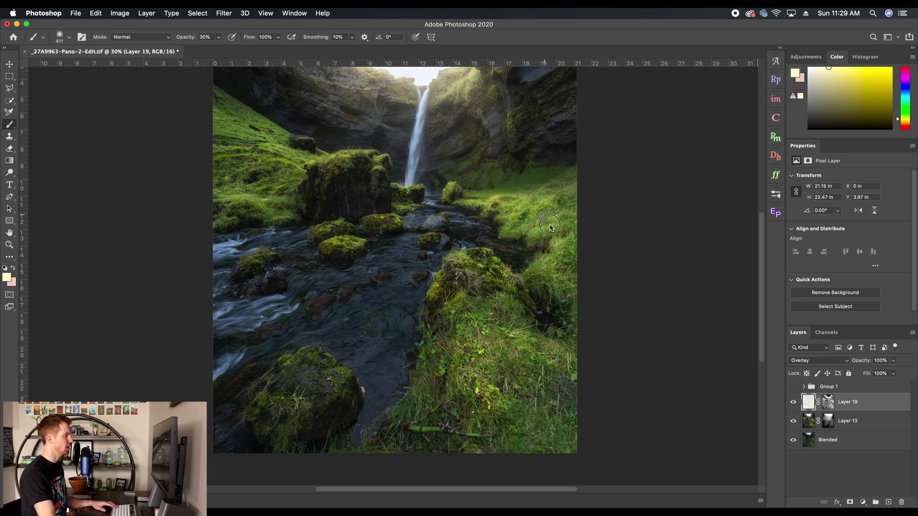
Zoom out to the whole photo and toggle Layer 19 to compare.
{"action": "key", "text": "z"}
{"action": "left_click_drag", "start_coordinate": [433, 246], "coordinate": [396, 250]}
{"action": "left_click", "coordinate": [794, 403]}
Toggle Layer 19 on and off to judge it, then lower its opacity slightly.
{"action": "left_click", "coordinate": [793, 402]}
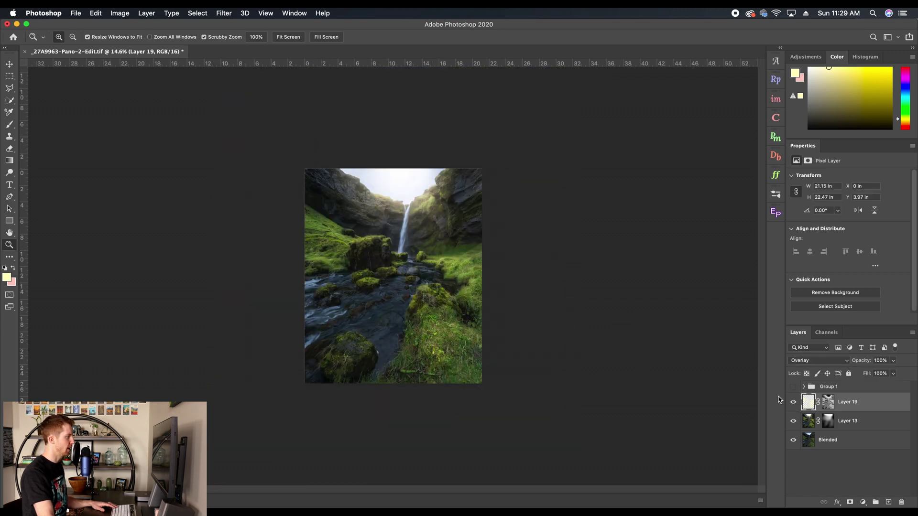
{"action": "left_click", "coordinate": [430, 348]}
{"action": "left_click_drag", "start_coordinate": [460, 371], "coordinate": [501, 380]}
{"action": "left_click", "coordinate": [794, 402]}
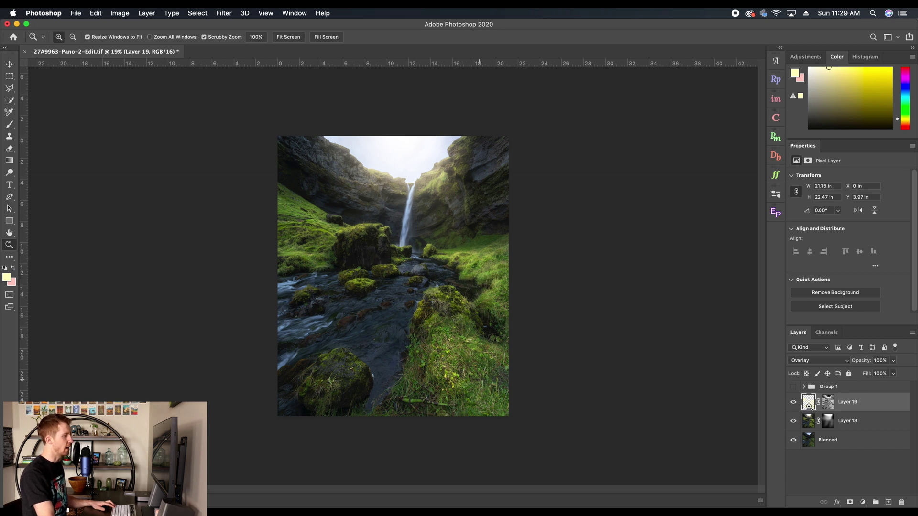
{"action": "left_click_drag", "start_coordinate": [862, 363], "coordinate": [856, 365]}
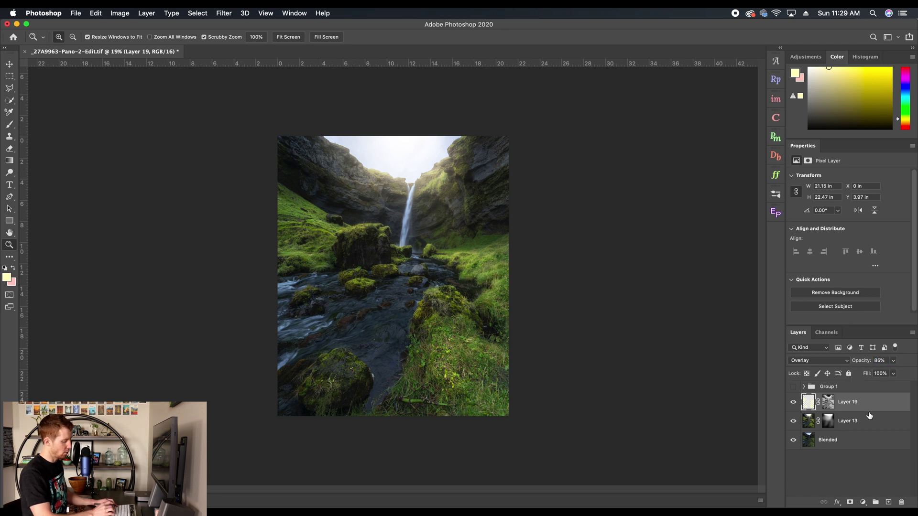
Create Layer 20 with Layer 19's mask, set it to Overlay, and pick a pale cream colour.
{"action": "key", "text": "super+alt+shift+n"}
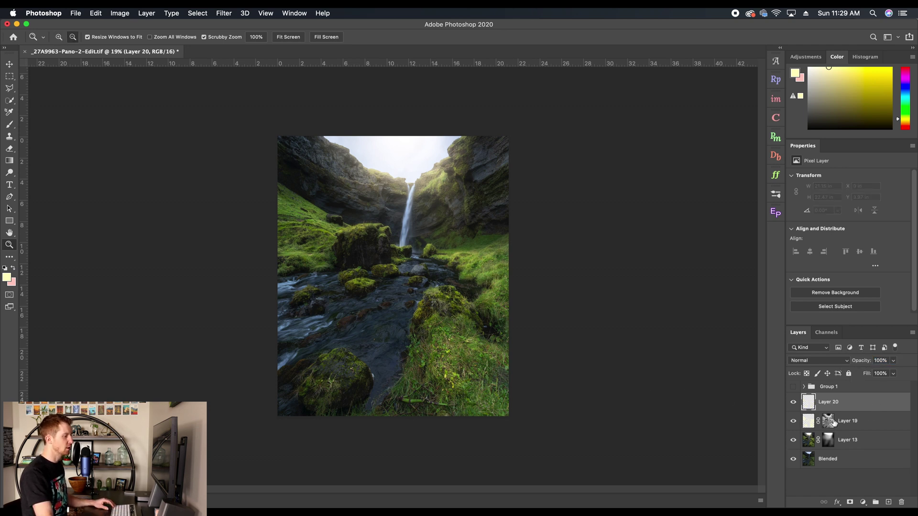
{"action": "left_click_drag", "start_coordinate": [828, 421], "coordinate": [835, 404]}
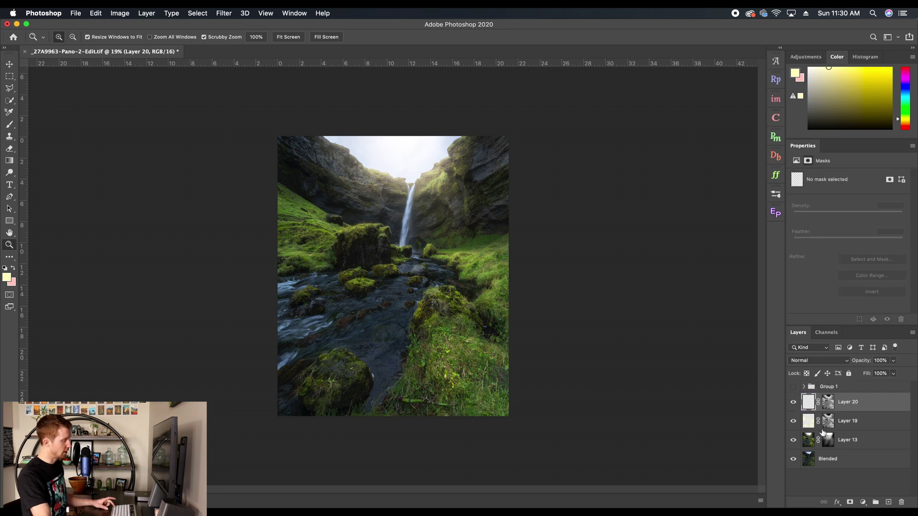
{"action": "left_click", "coordinate": [799, 362]}
{"action": "left_click", "coordinate": [813, 445]}
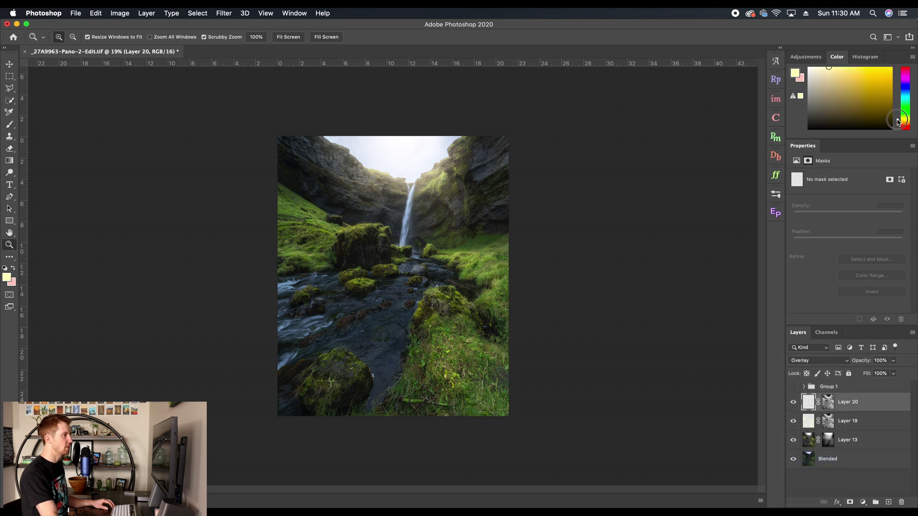
{"action": "left_click_drag", "start_coordinate": [827, 72], "coordinate": [820, 67]}
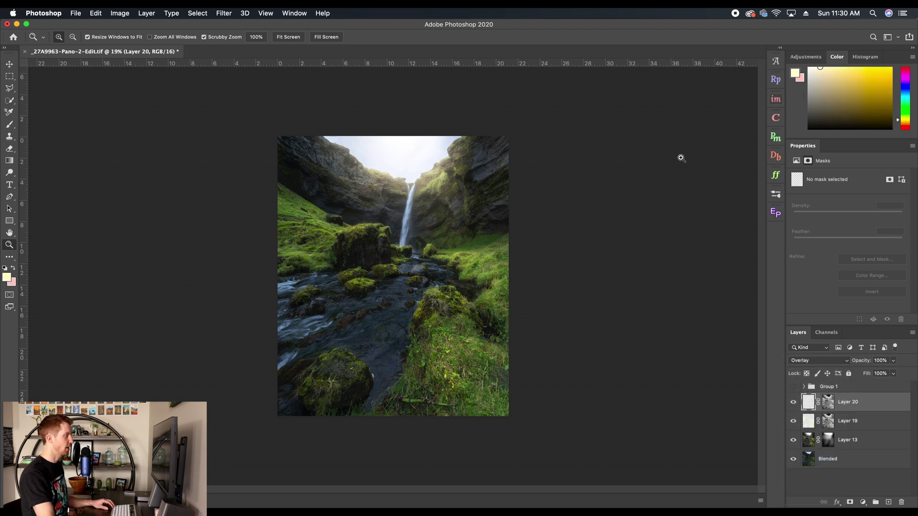
{"action": "key", "text": "b"}
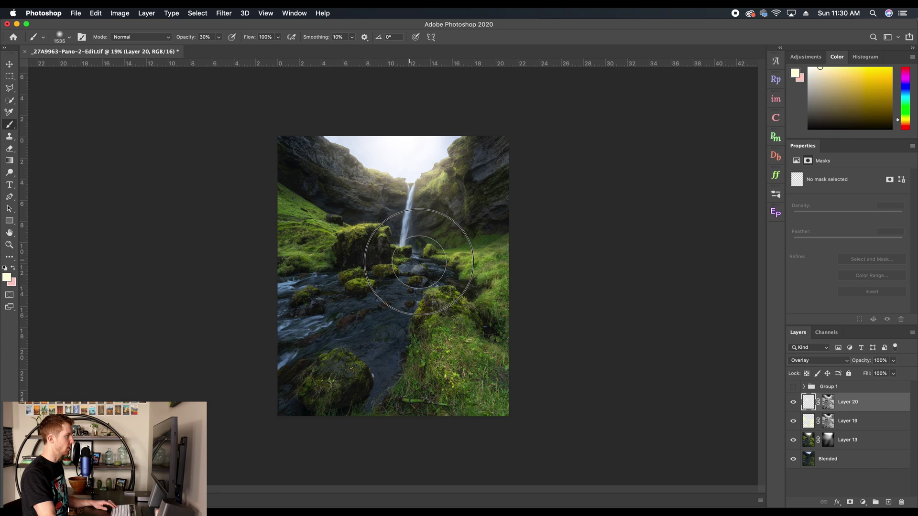
Try two brightening strokes on the grass and undo both.
{"action": "mouse_move", "coordinate": [483, 266]}
{"action": "left_mouse_down"}
{"action": "mouse_move", "coordinate": [496, 281]}
{"action": "mouse_move", "coordinate": [478, 306]}
{"action": "left_mouse_up"}
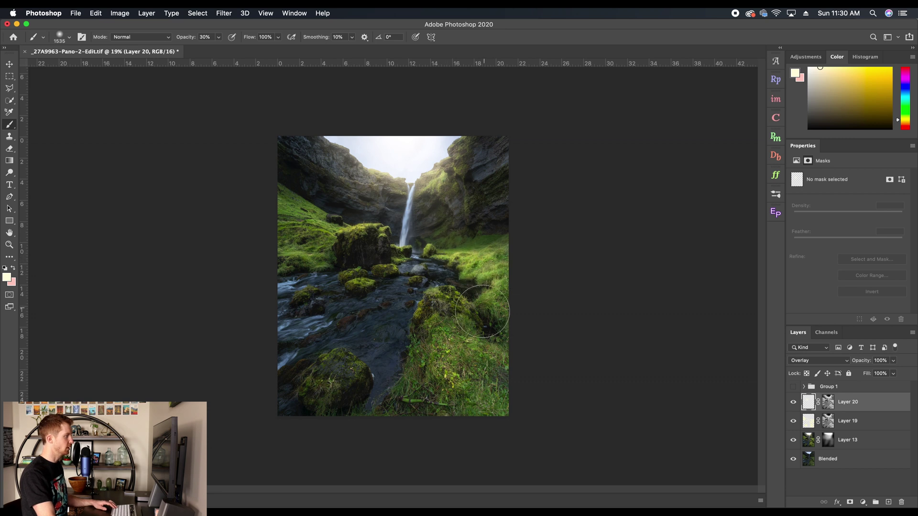
{"action": "key", "text": "super+z"}
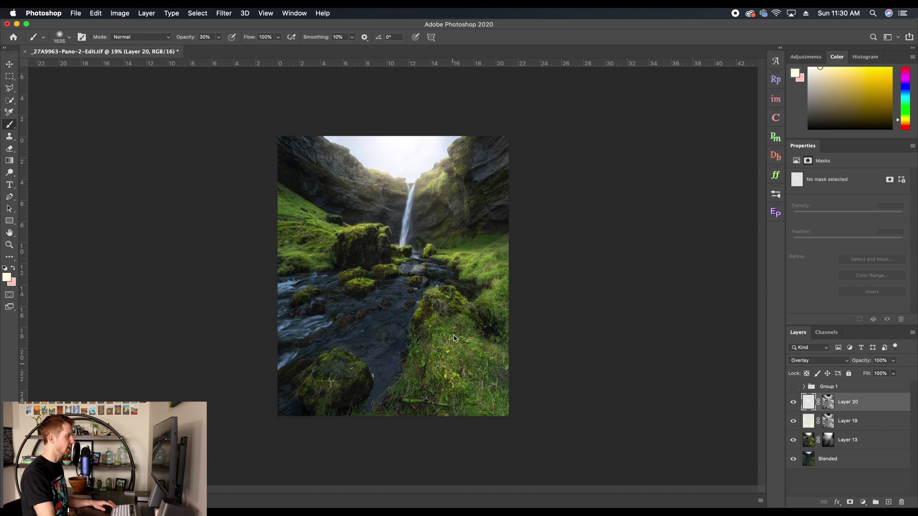
{"action": "mouse_move", "coordinate": [304, 235]}
{"action": "left_mouse_down"}
{"action": "mouse_move", "coordinate": [313, 225]}
{"action": "mouse_move", "coordinate": [308, 247]}
{"action": "mouse_move", "coordinate": [299, 247]}
{"action": "left_mouse_up"}
{"action": "key", "text": "super+z"}
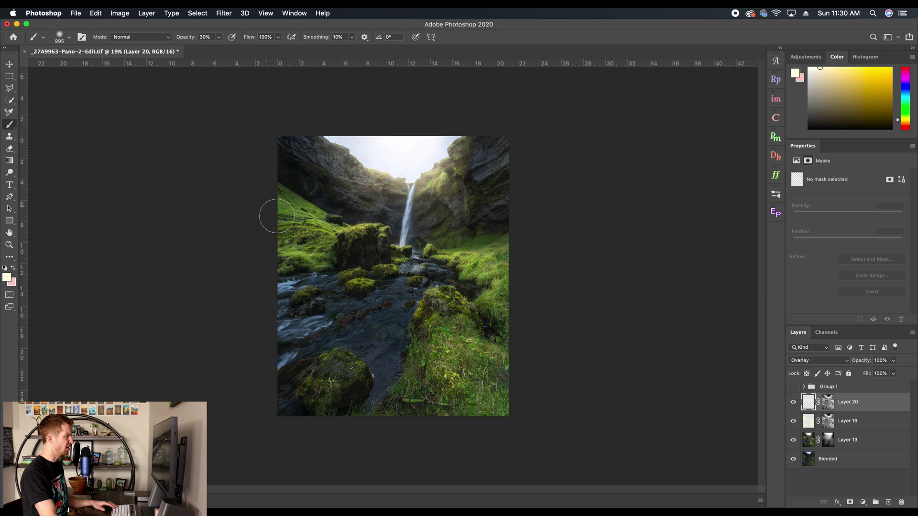
Brighten the left grassy slope on Layer 20 with one light stroke.
{"action": "key", "text": "z"}
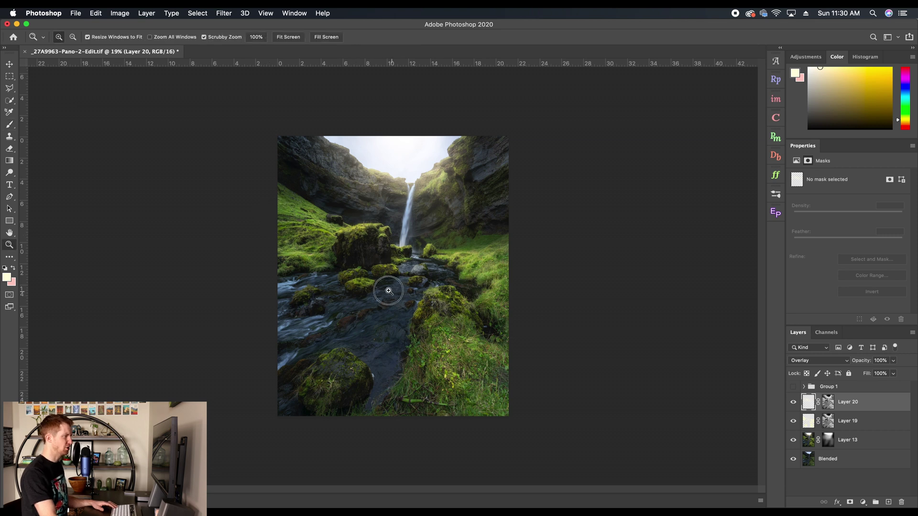
{"action": "scroll", "coordinate": [385, 293], "scroll_direction": "up", "scroll_amount": 2}
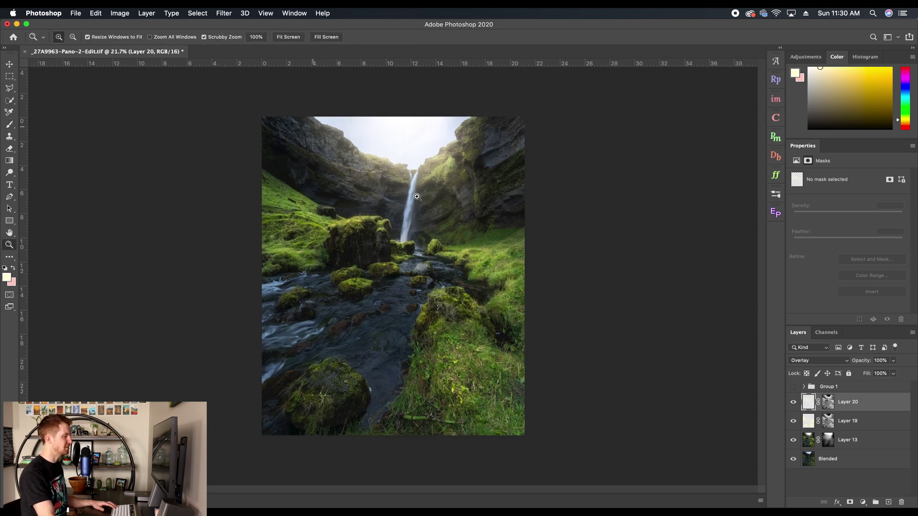
{"action": "key", "text": "b"}
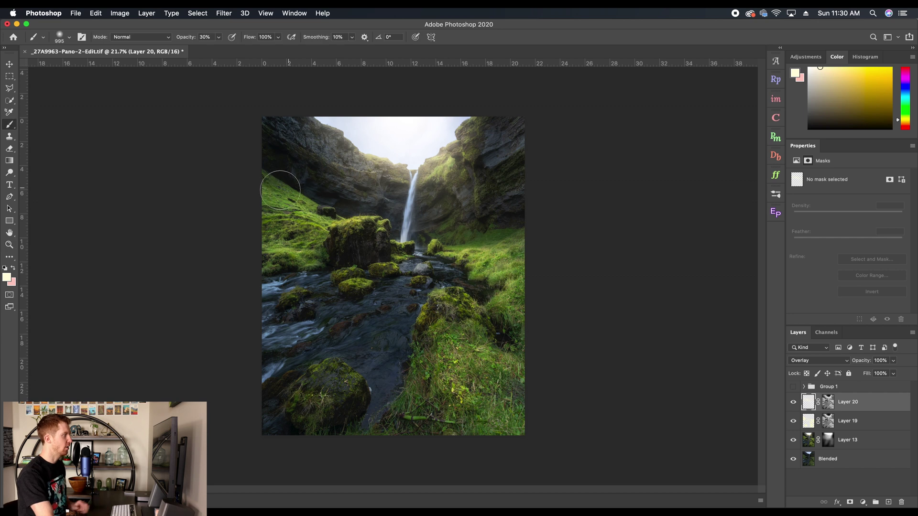
{"action": "left_click_drag", "start_coordinate": [280, 189], "coordinate": [289, 226]}
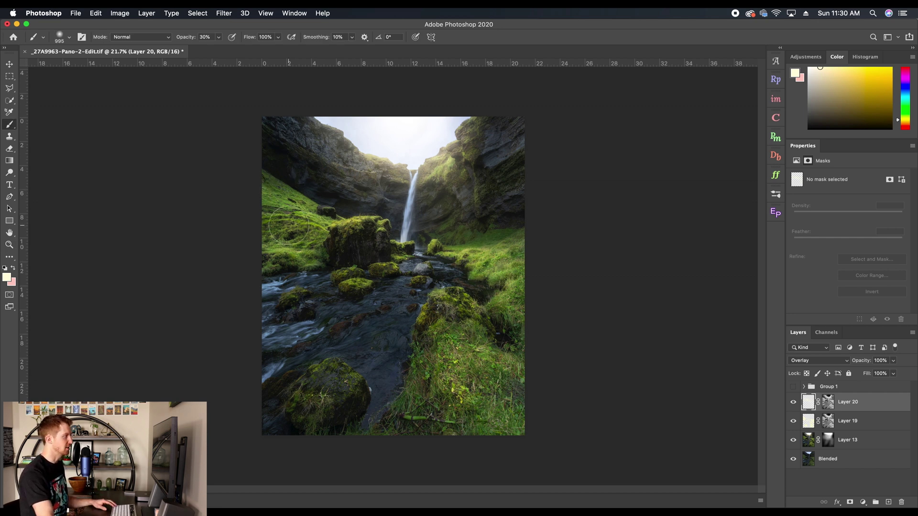
{"action": "key", "text": "z"}
{"action": "key", "text": "super+equal"}
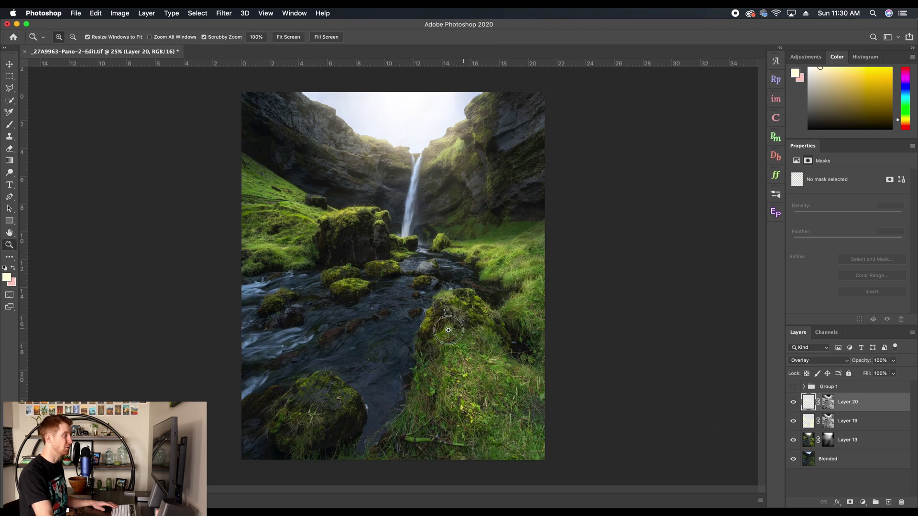
{"action": "scroll", "coordinate": [476, 340], "scroll_direction": "down", "scroll_amount": 1}
Hide and reshow Layers 19 and 20 to compare, then pick pale mint green.
{"action": "mouse_move", "coordinate": [793, 402]}
{"action": "left_mouse_down"}
{"action": "mouse_move", "coordinate": [796, 430]}
{"action": "mouse_move", "coordinate": [793, 401]}
{"action": "left_mouse_up"}
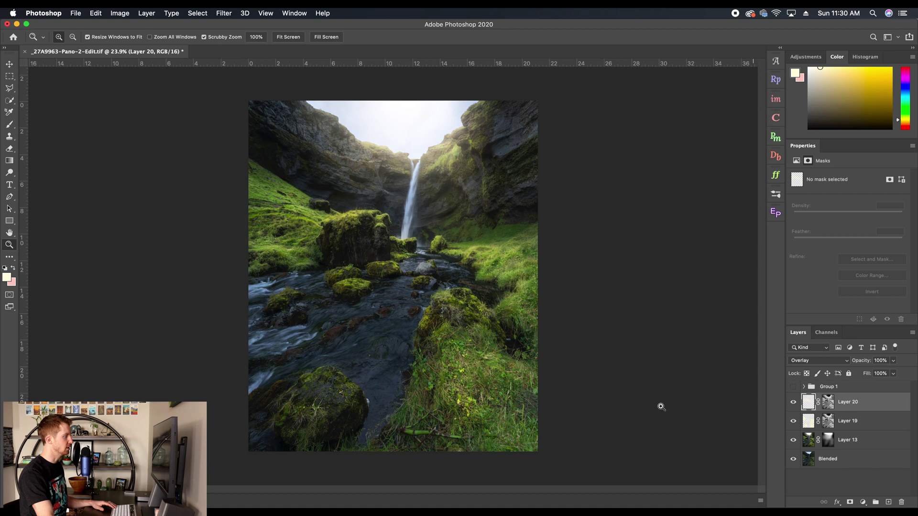
{"action": "mouse_move", "coordinate": [793, 403]}
{"action": "left_mouse_down"}
{"action": "mouse_move", "coordinate": [794, 430]}
{"action": "mouse_move", "coordinate": [794, 409]}
{"action": "left_mouse_up"}
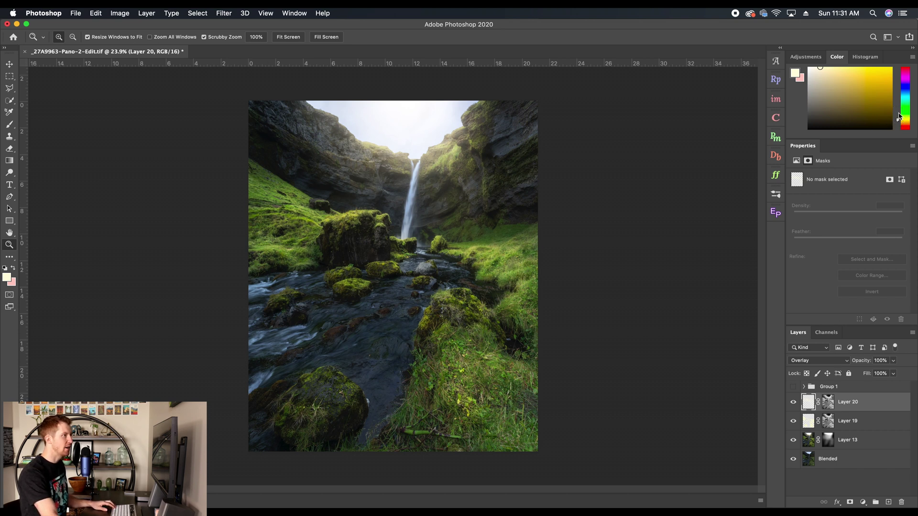
{"action": "left_click_drag", "start_coordinate": [899, 108], "coordinate": [899, 104]}
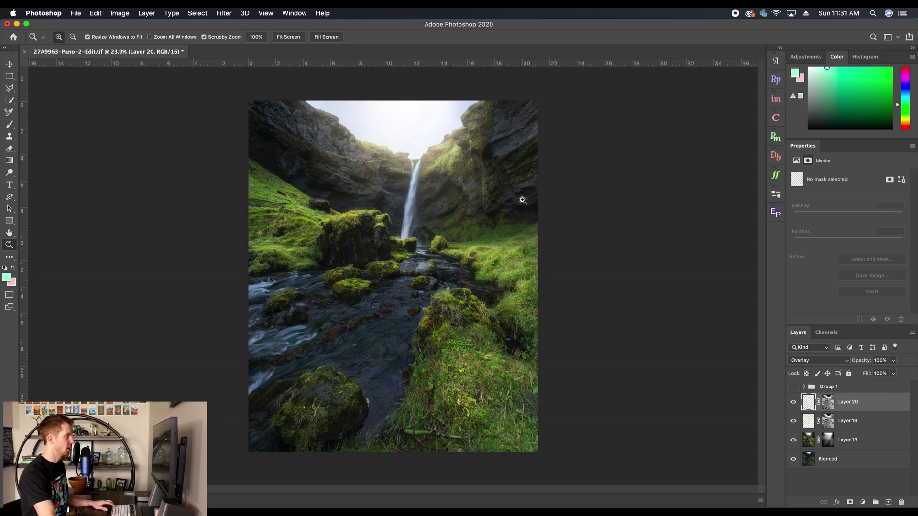
Shrink the brush for finer painting and view the whole photo.
{"action": "key", "text": "b"}
{"action": "mouse_move", "coordinate": [473, 215]}
{"action": "left_mouse_down"}
{"action": "mouse_move", "coordinate": [439, 232]}
{"action": "mouse_move", "coordinate": [470, 222]}
{"action": "mouse_move", "coordinate": [456, 233]}
{"action": "mouse_move", "coordinate": [425, 238]}
{"action": "mouse_move", "coordinate": [455, 209]}
{"action": "mouse_move", "coordinate": [479, 239]}
{"action": "mouse_move", "coordinate": [512, 236]}
{"action": "mouse_move", "coordinate": [476, 234]}
{"action": "mouse_move", "coordinate": [462, 223]}
{"action": "mouse_move", "coordinate": [357, 221]}
{"action": "left_mouse_up"}
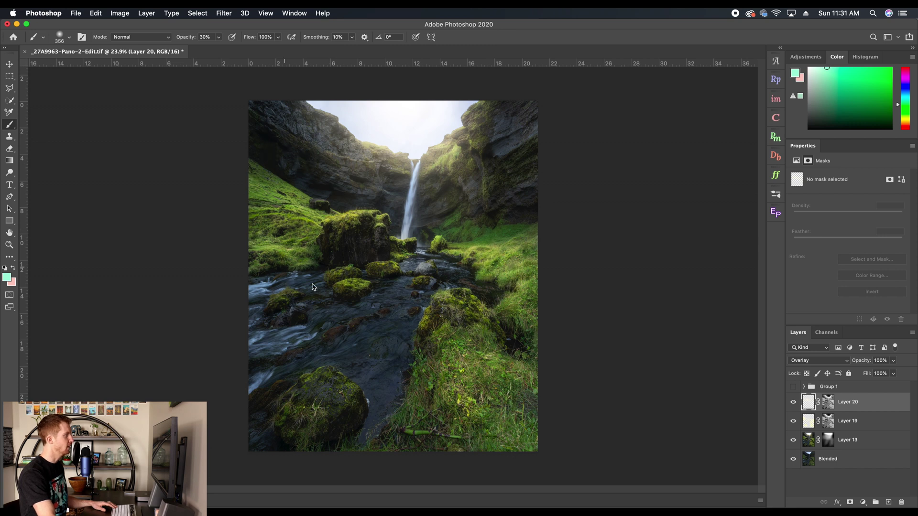
{"action": "key", "text": "z"}
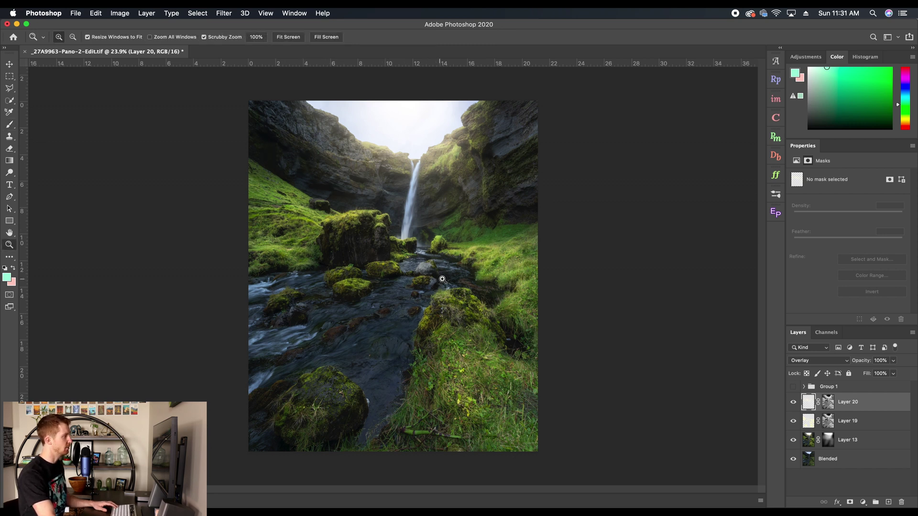
{"action": "key", "text": "super+minus"}
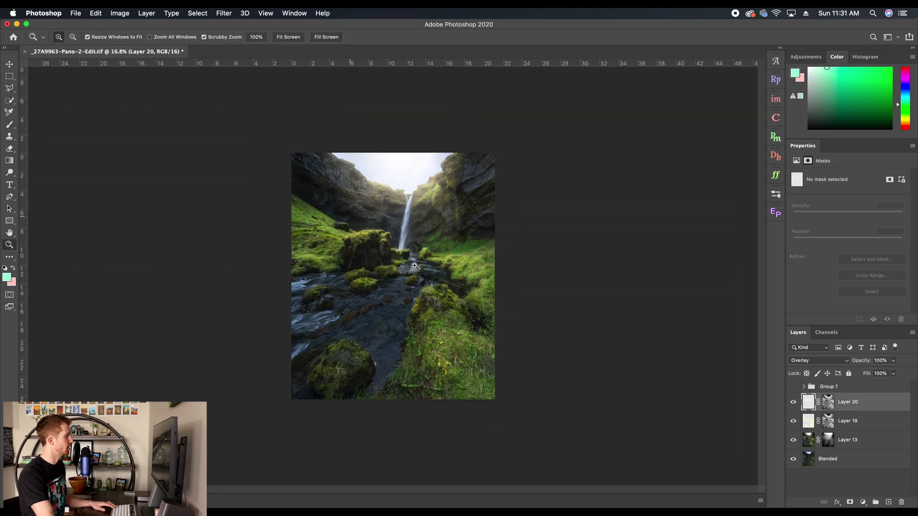